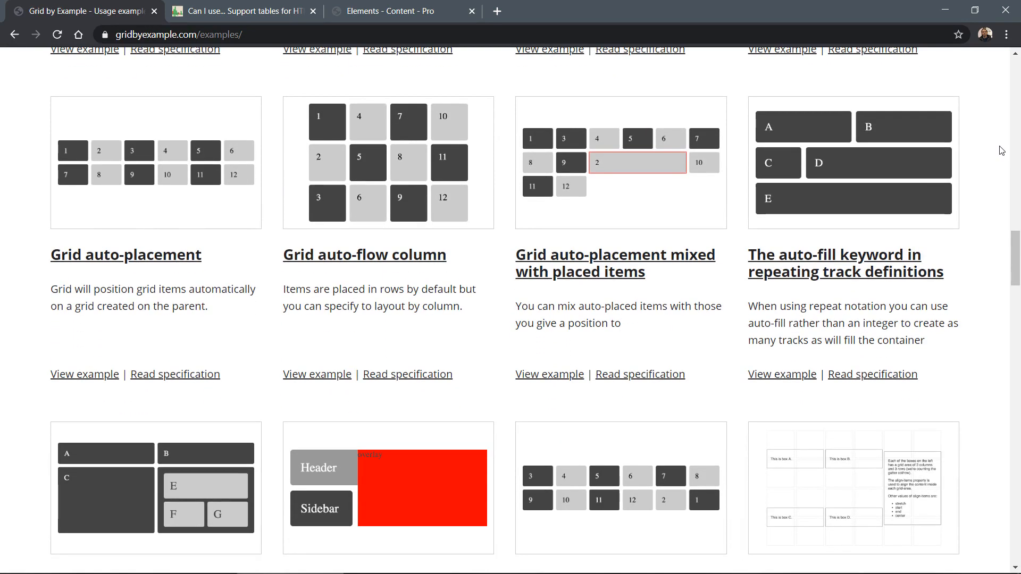
Examine the Can I use support table for CSS Grid Layout, checking the notes for IE 10 and IE 11
left_click(292, 10)
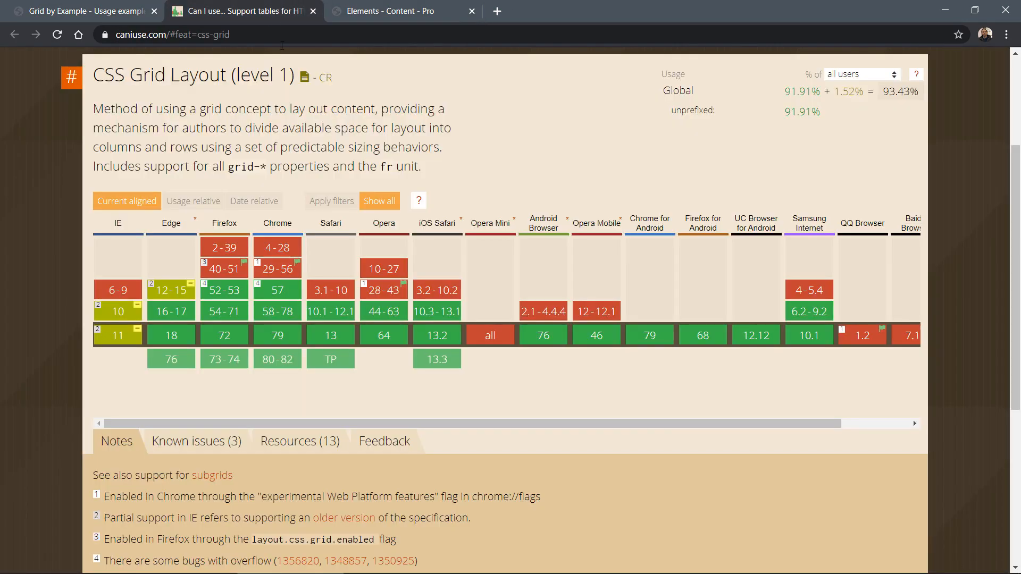
mouse_move(108, 310)
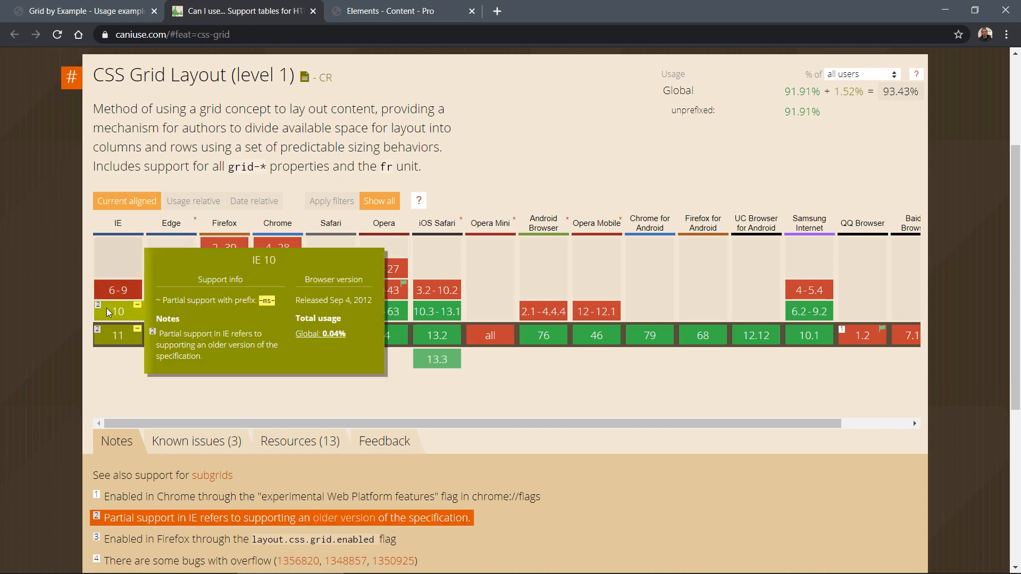
mouse_move(116, 333)
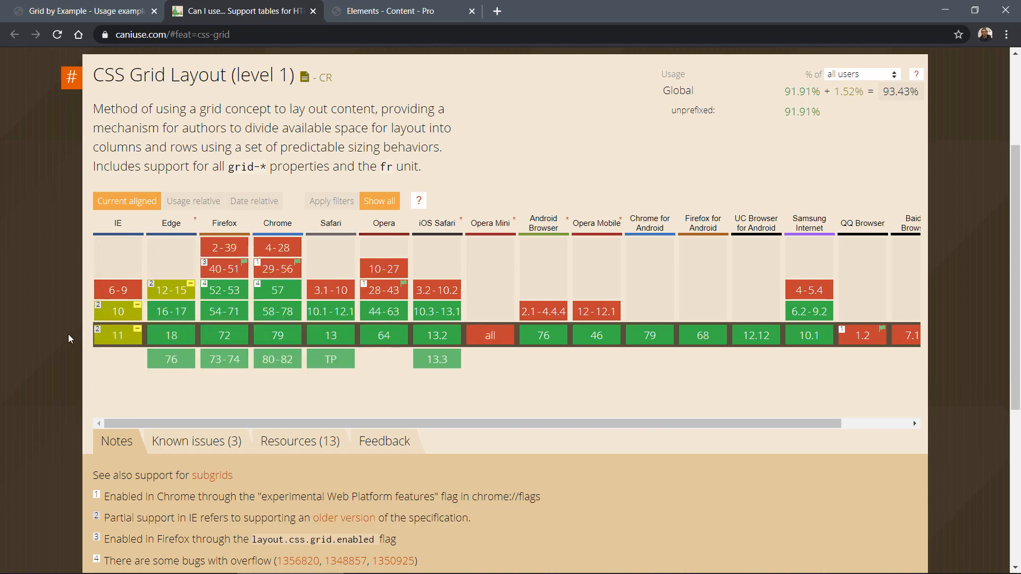
mouse_move(131, 291)
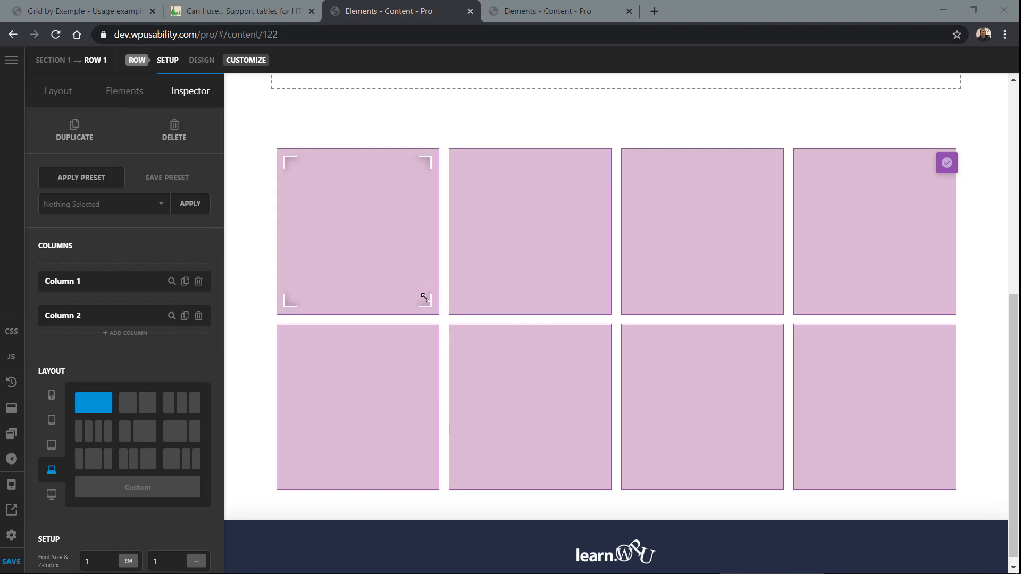
Stretch the first grid cell over two columns and two rows, then extend the second cell to X 2–4 so it overlaps the first
left_click_drag(425, 301, 603, 477)
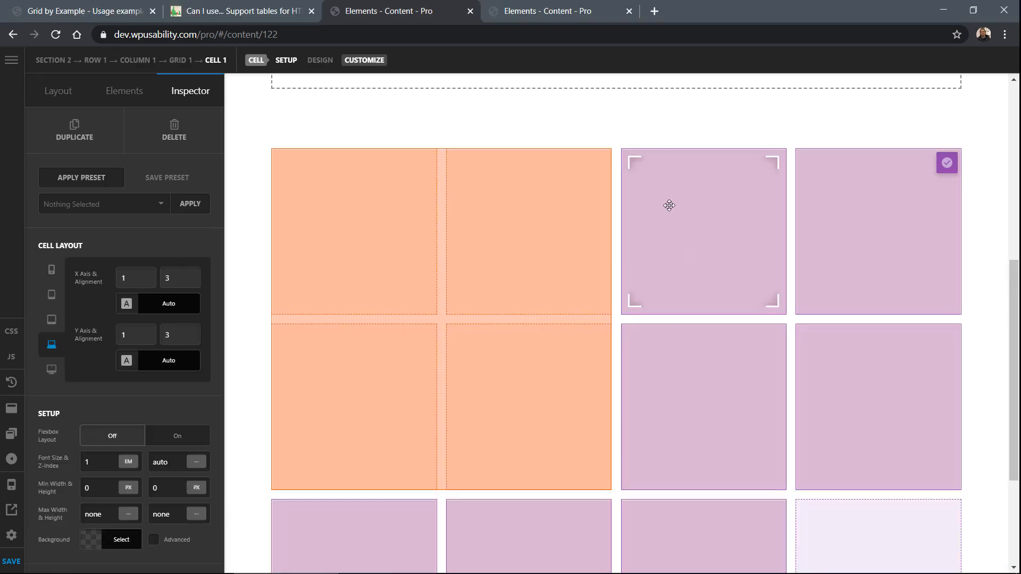
left_click_drag(635, 162, 460, 162)
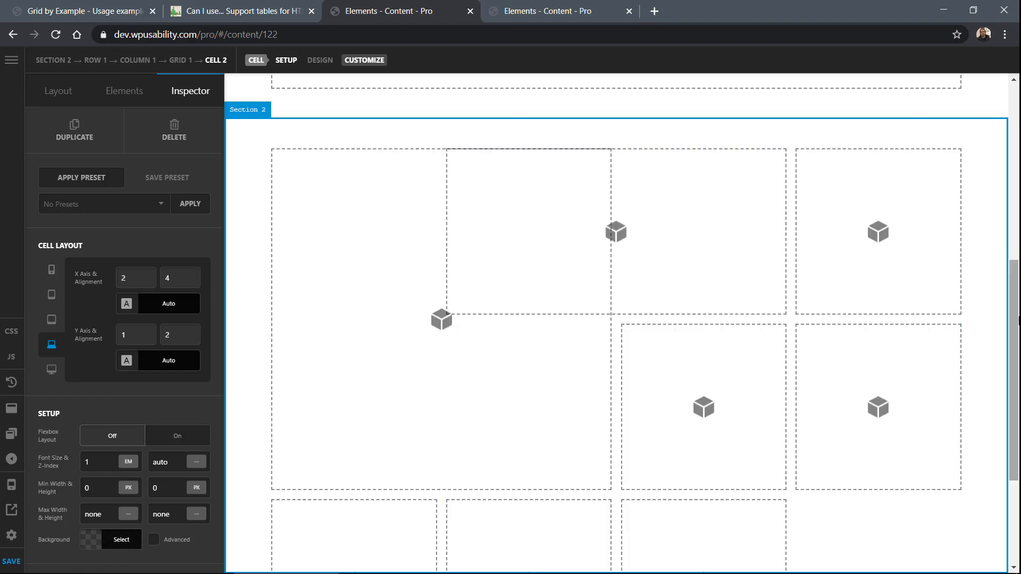
Set Row 1 of Section 1 to two equal columns, comparing that layout with the single-column one
scroll(981, 319, "up", 8)
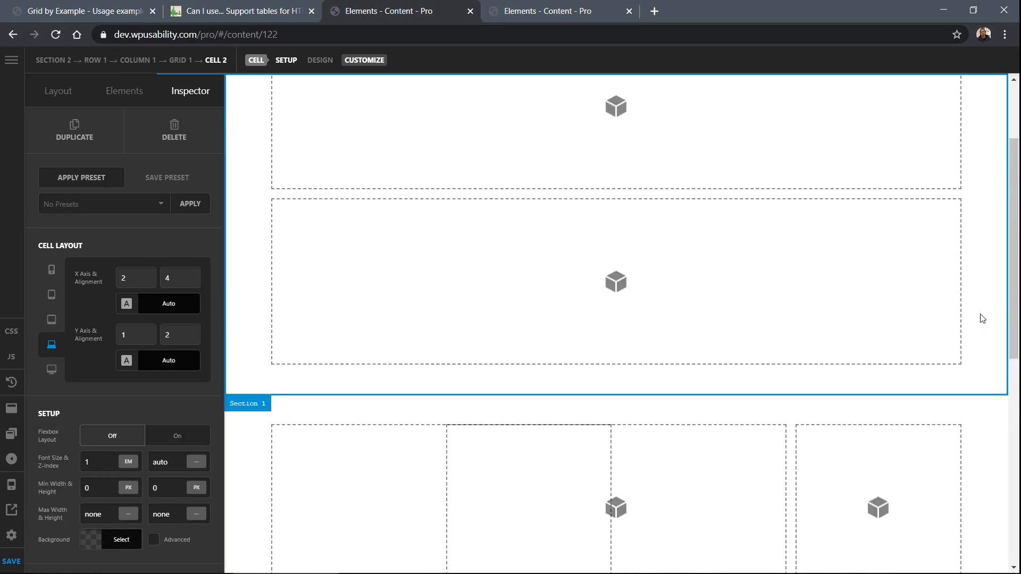
left_click(470, 230)
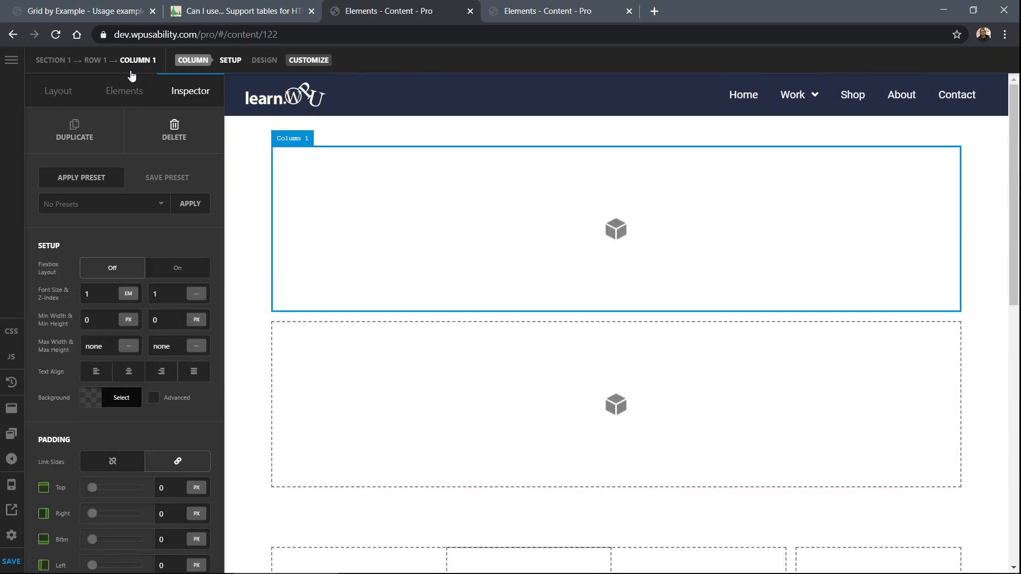
left_click(98, 61)
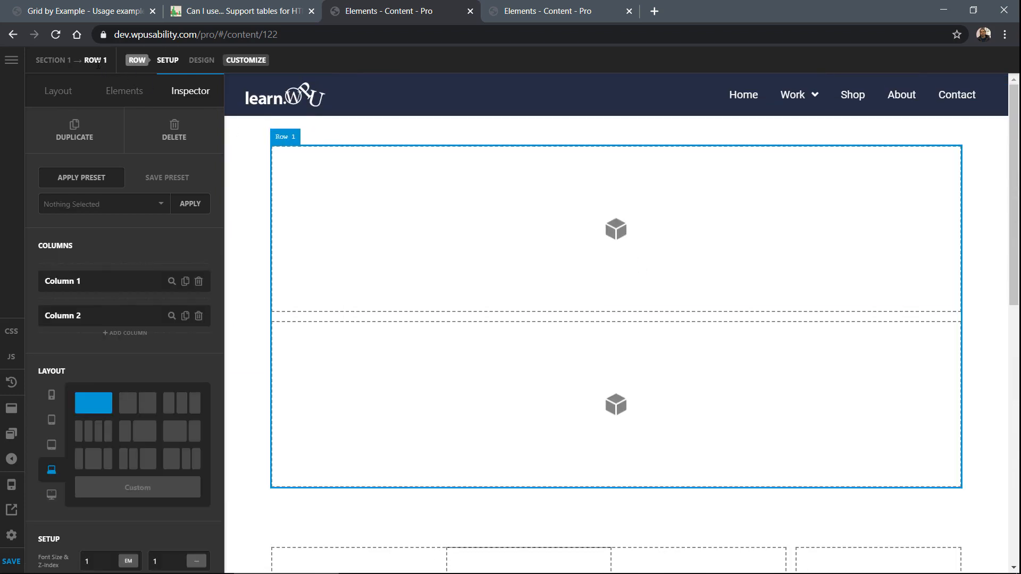
left_click(138, 403)
left_click(111, 407)
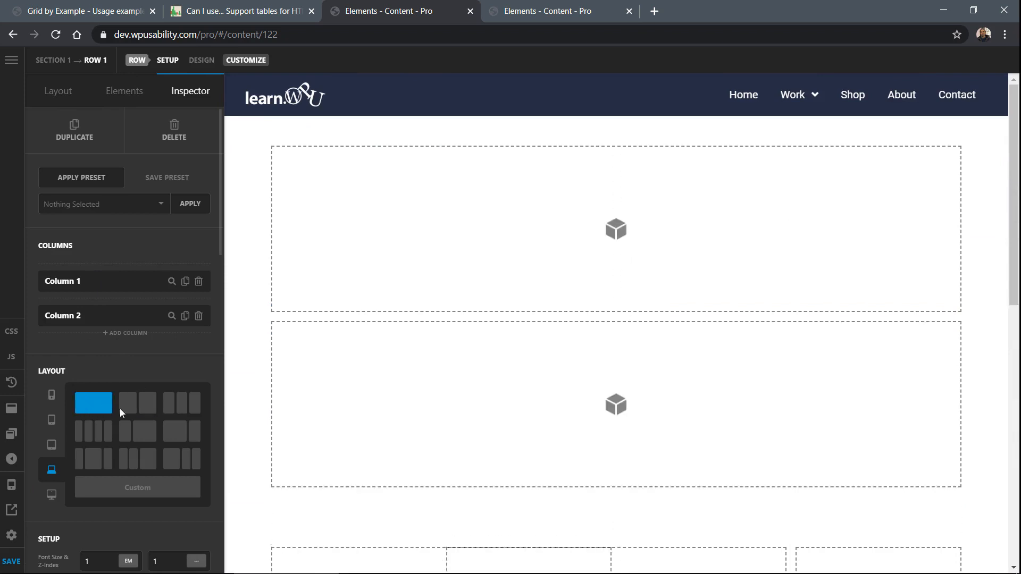
left_click(132, 413)
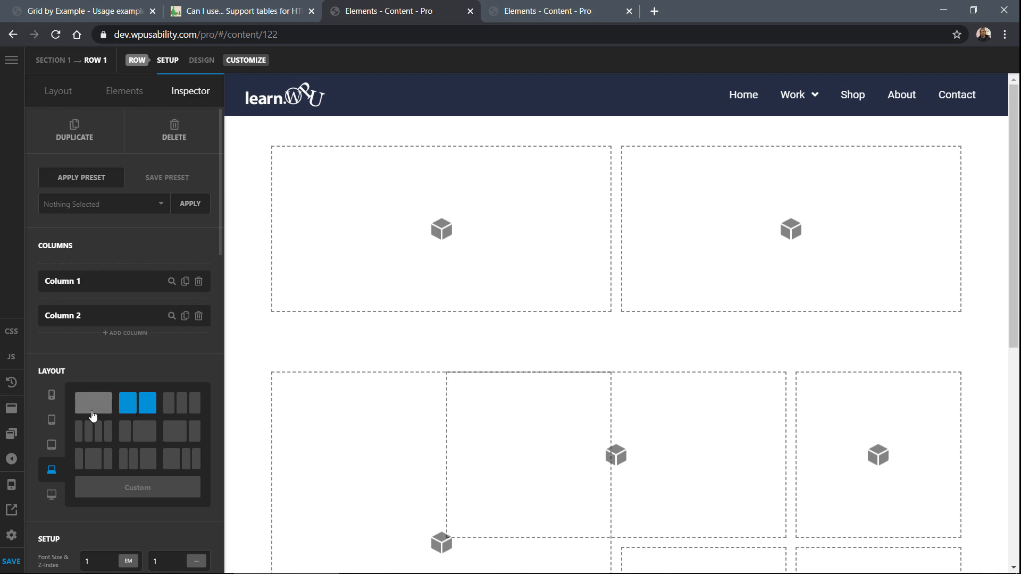
left_click(92, 416)
left_click(142, 410)
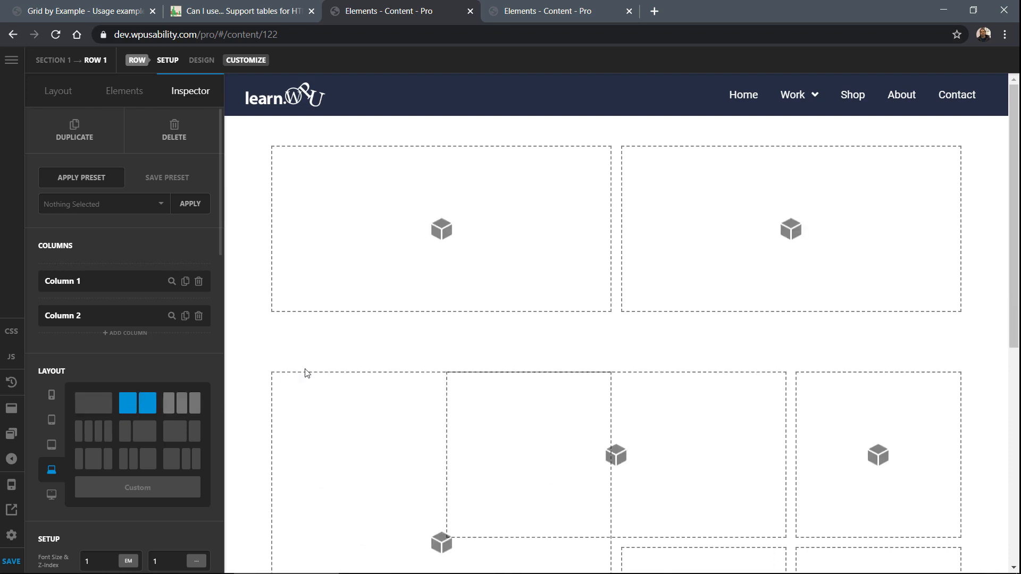
Reopen Grid 1 for cell editing and resize the large first cell upward from its lower corner
scroll(305, 370, "down", 4)
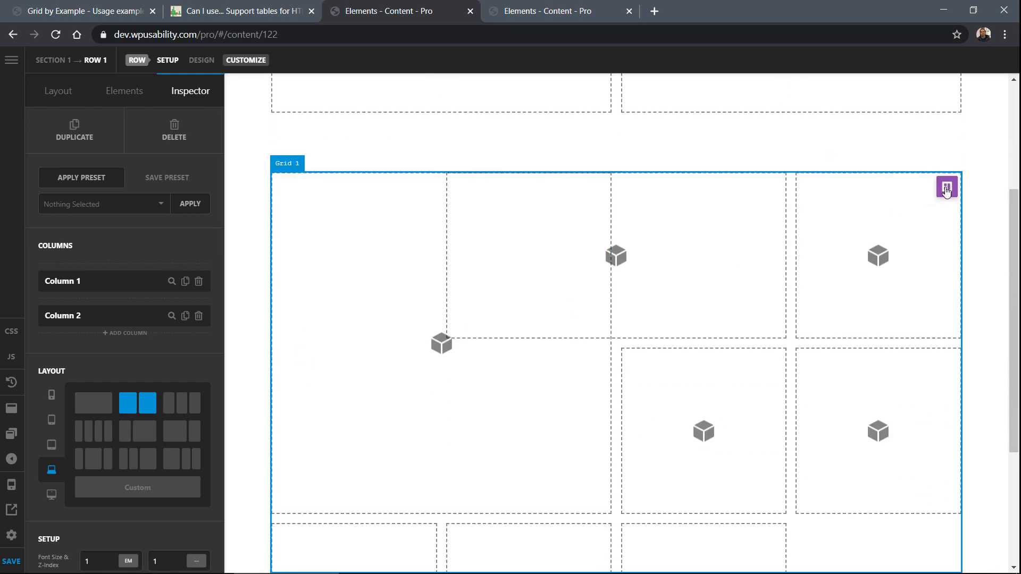
left_click(947, 190)
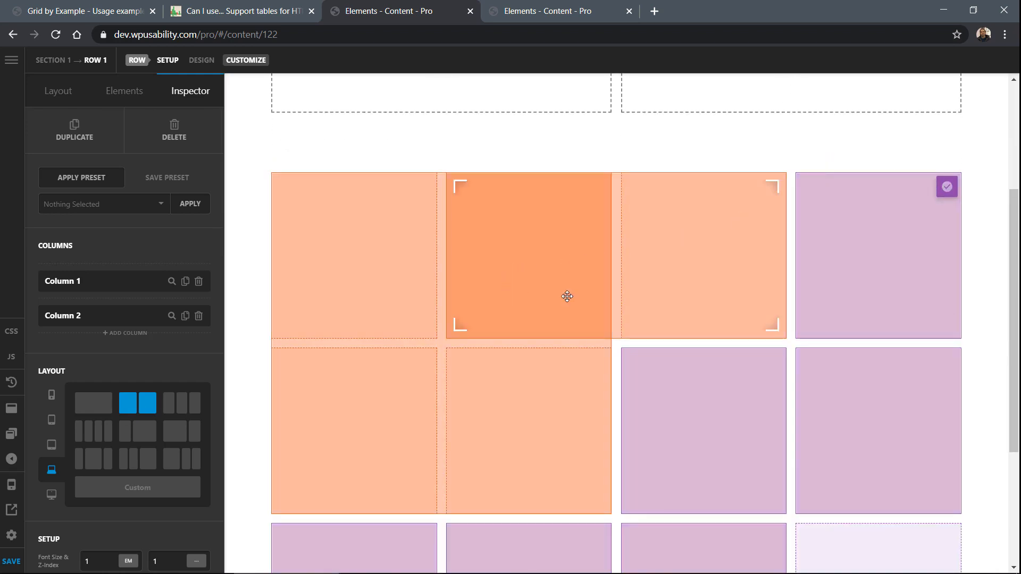
scroll(581, 290, "down", 3)
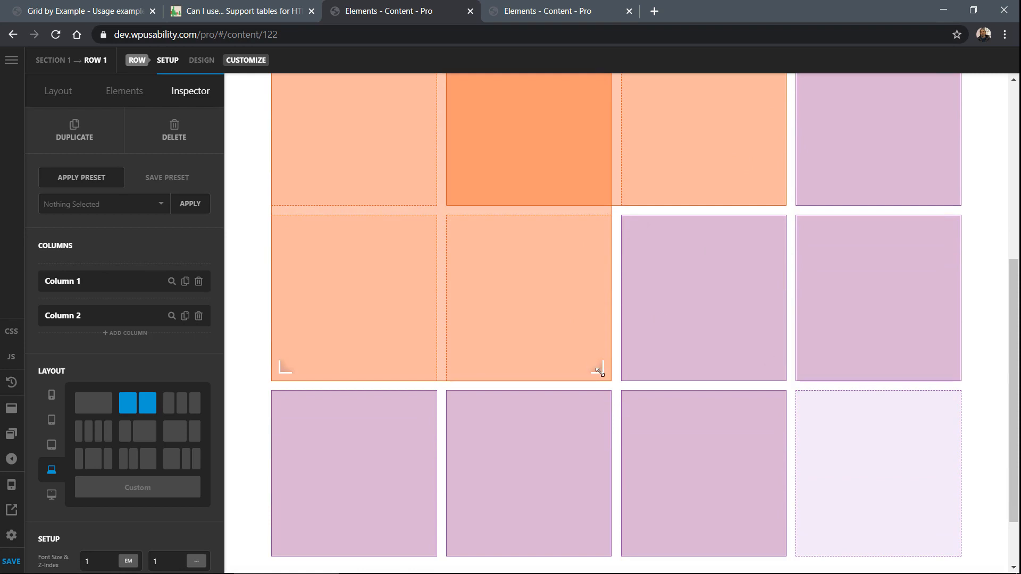
left_click_drag(597, 367, 594, 316)
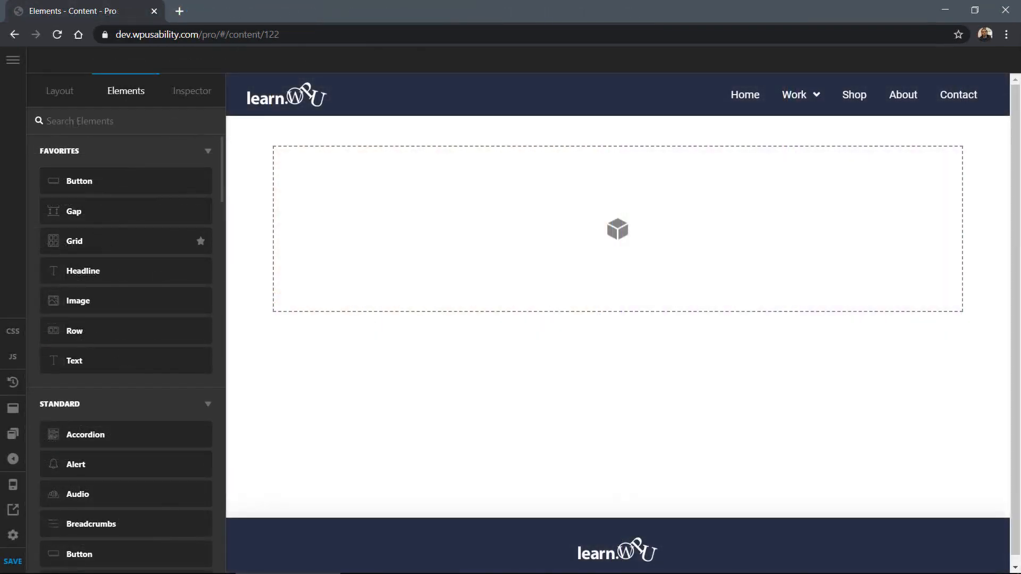
Add a Grid element to the empty column, browse the preset layouts and choose 4 Columns
left_click_drag(192, 241, 515, 218)
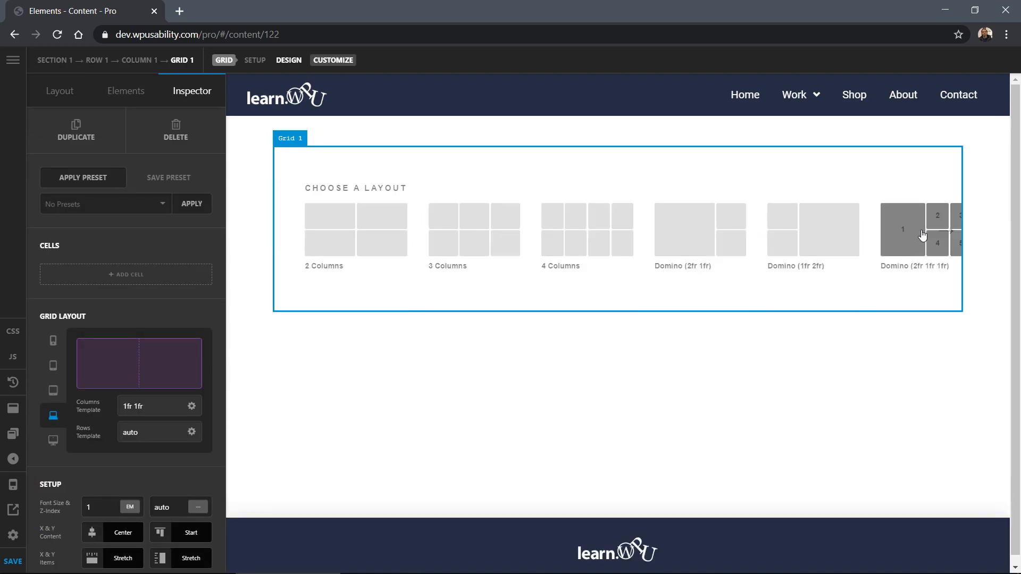
left_click(948, 231)
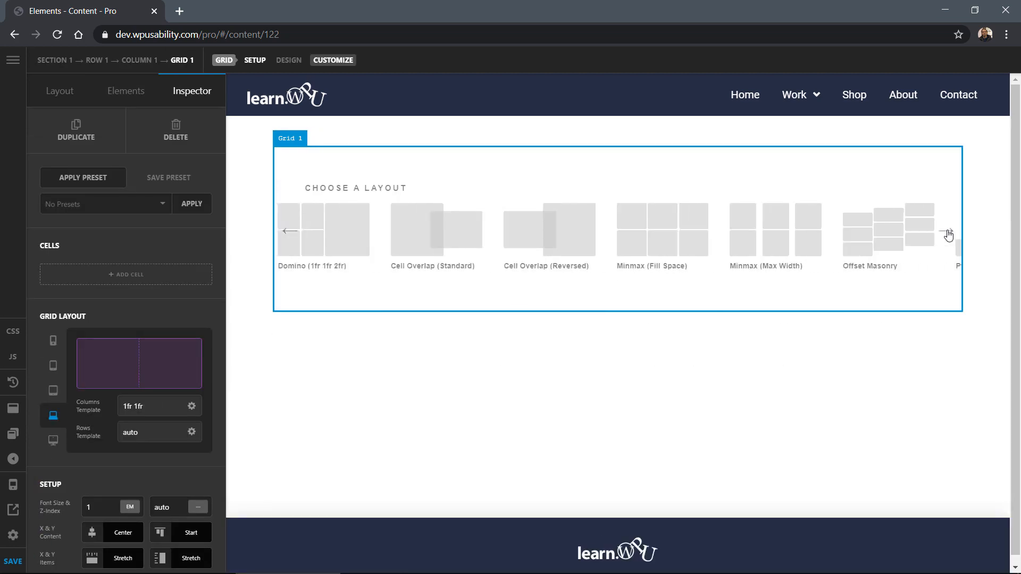
left_click(949, 233)
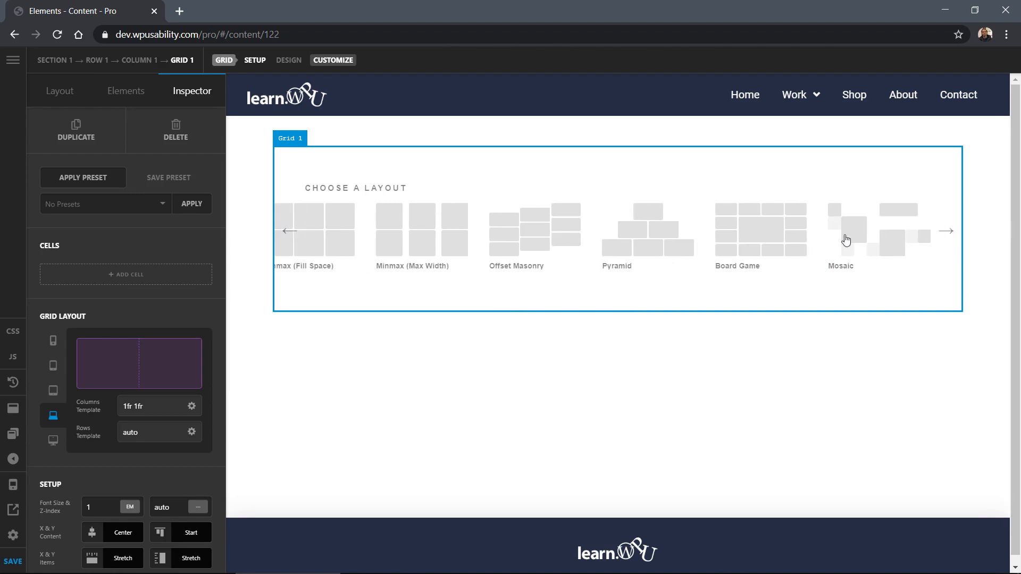
left_click(287, 234)
left_click(288, 234)
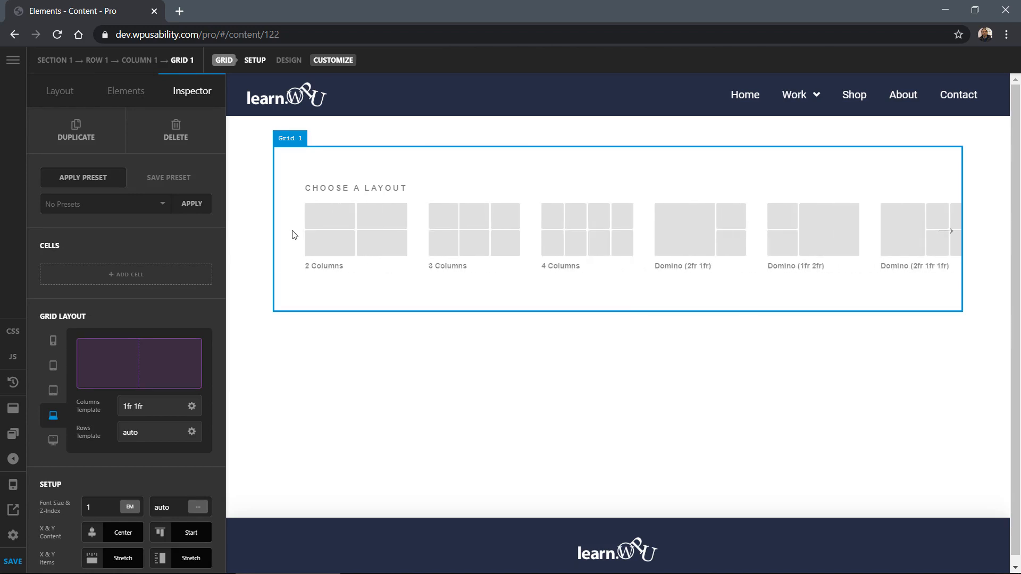
left_click(584, 227)
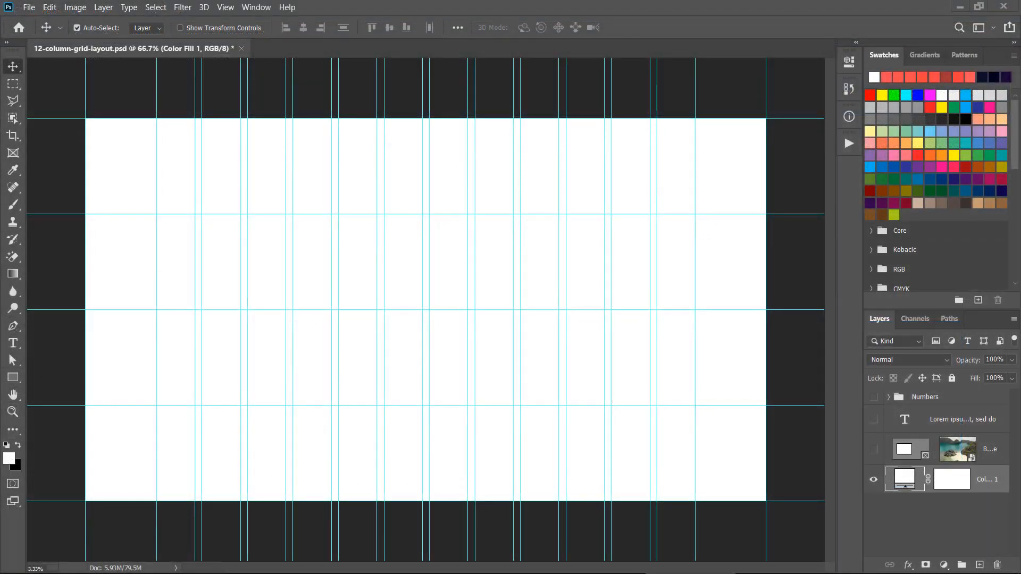
In Photoshop, change the Color Fill 1 layer of the 12-column grid file to ff4e4e
double_click(908, 481)
left_click(886, 77)
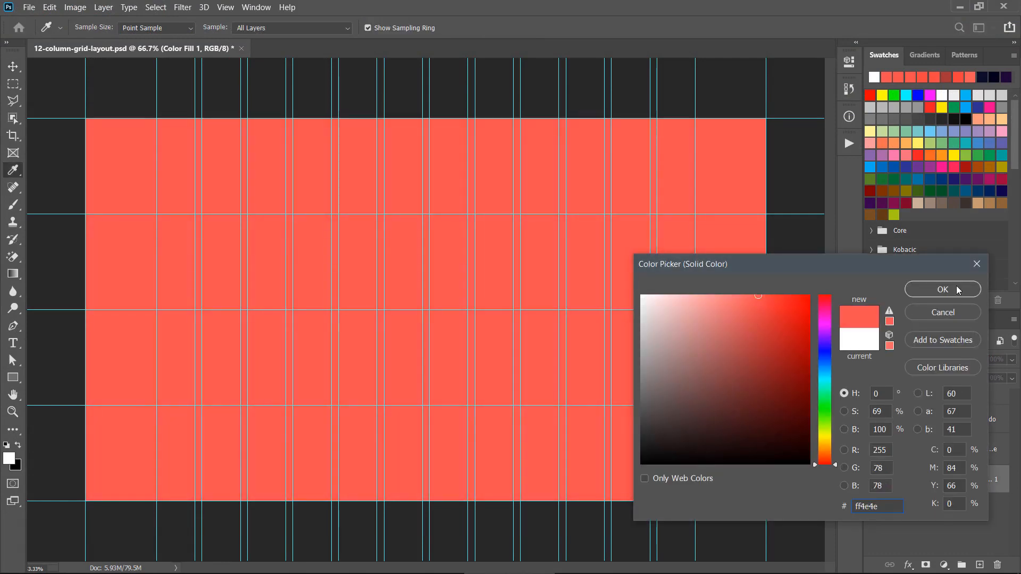
left_click(957, 290)
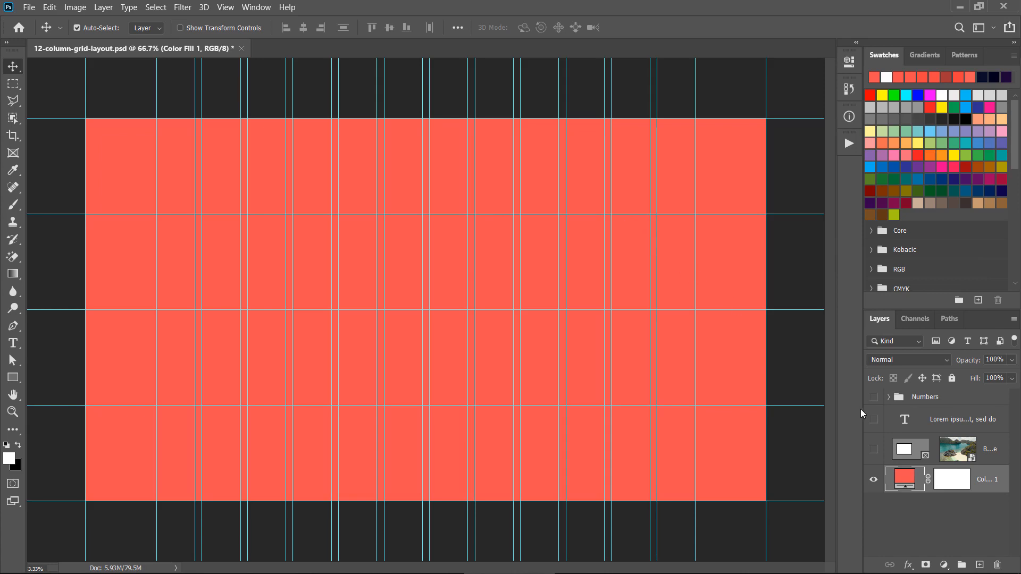
Show the beach photo frame layer and the Lorem ipsum text layer
left_click(873, 449)
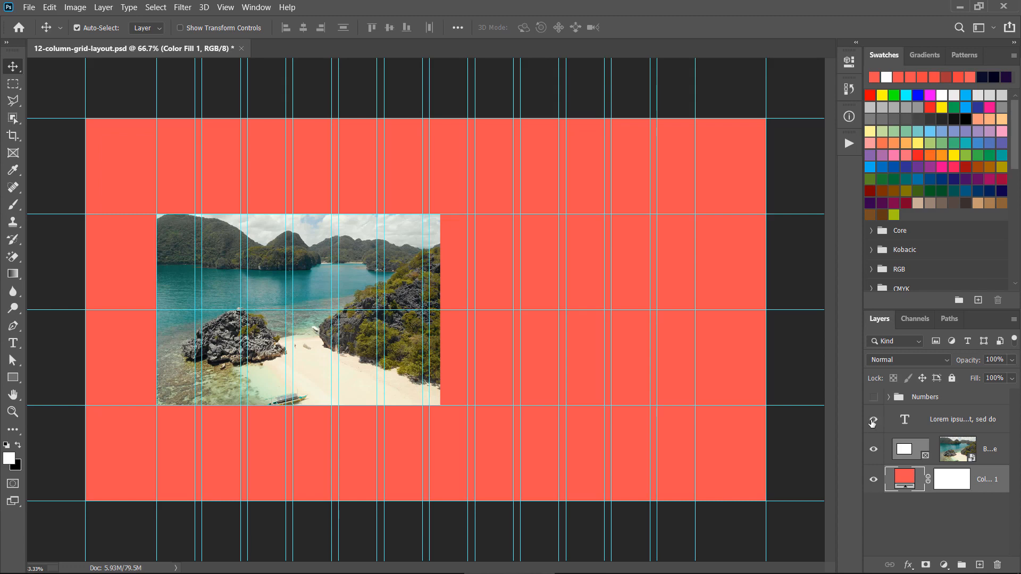
left_click(873, 420)
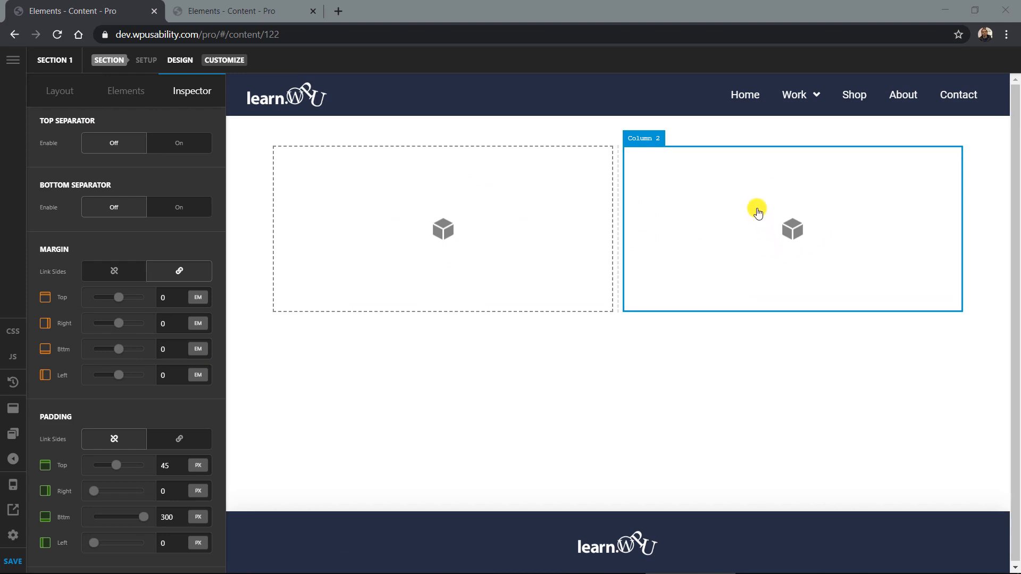
left_click(581, 201)
left_click(75, 100)
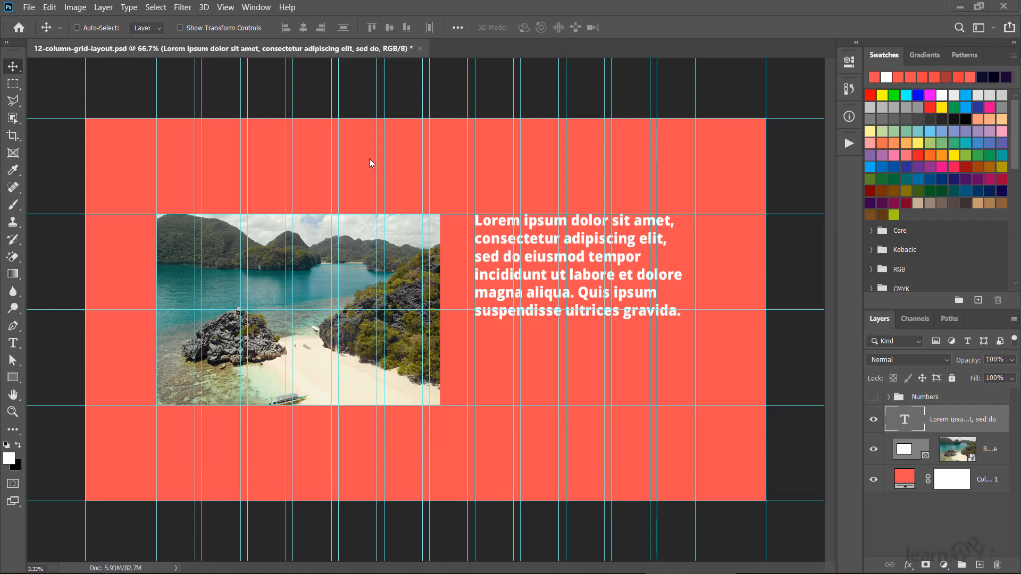
Start a new guide layout in Photoshop that clears the existing guides and uses 12 columns with a 20 px gutter
left_click(226, 8)
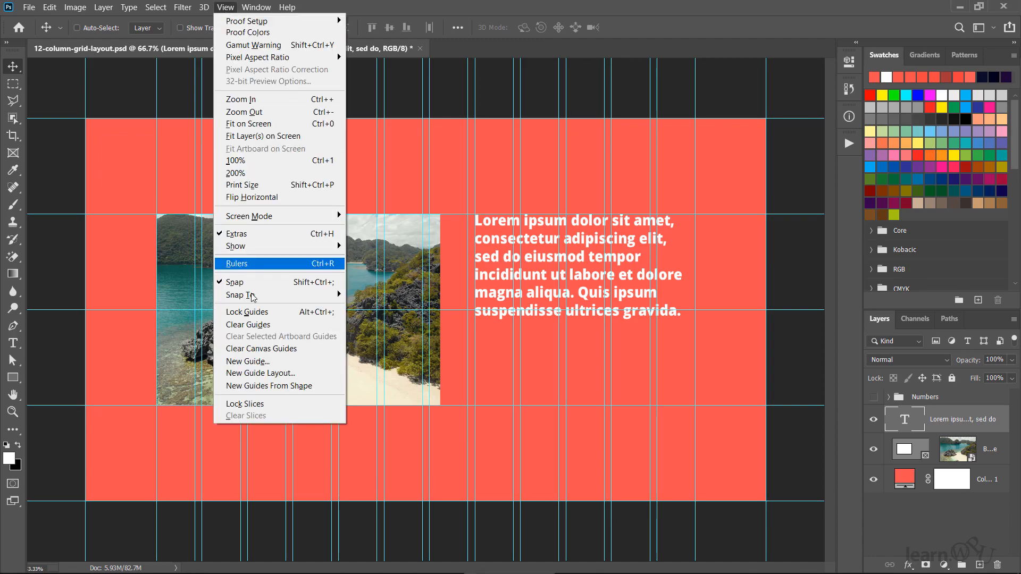
left_click(260, 373)
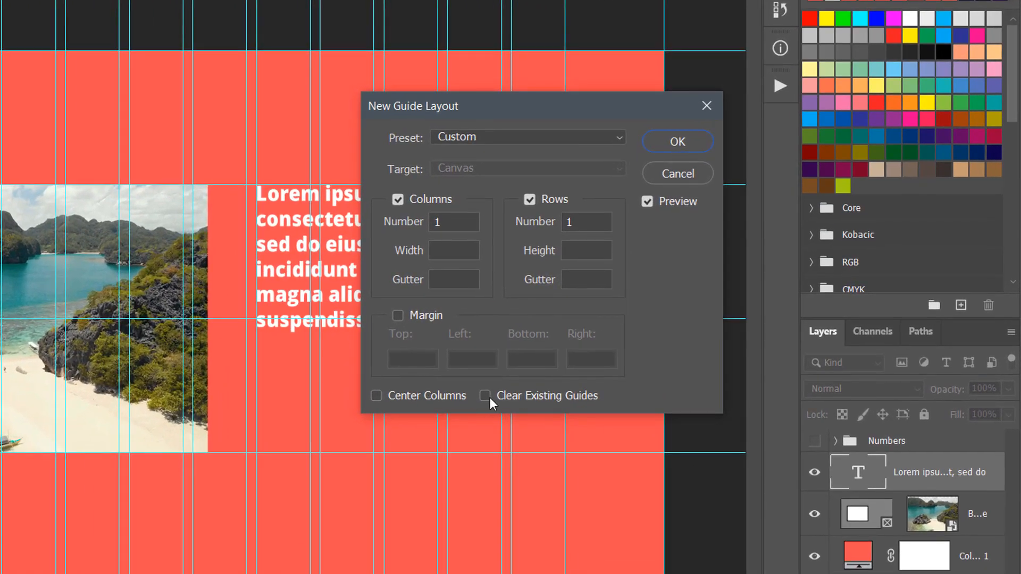
left_click(486, 396)
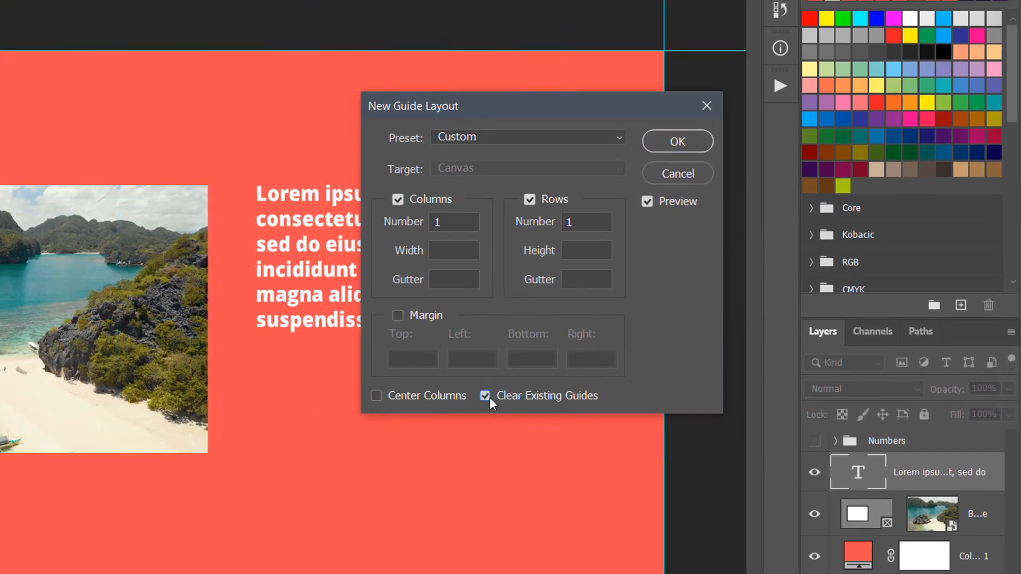
left_click(459, 226)
type("2")
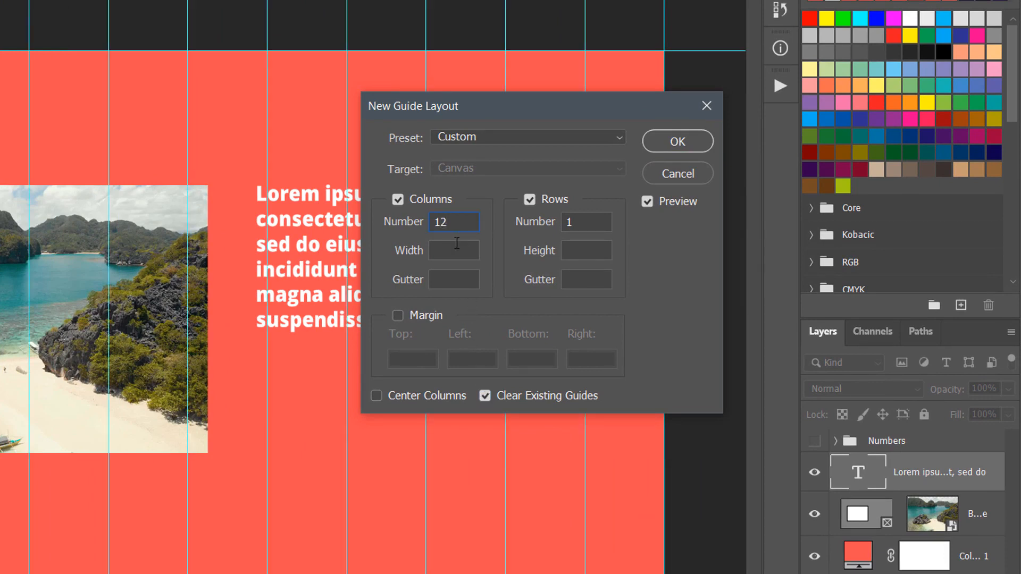
left_click(453, 280)
type("20")
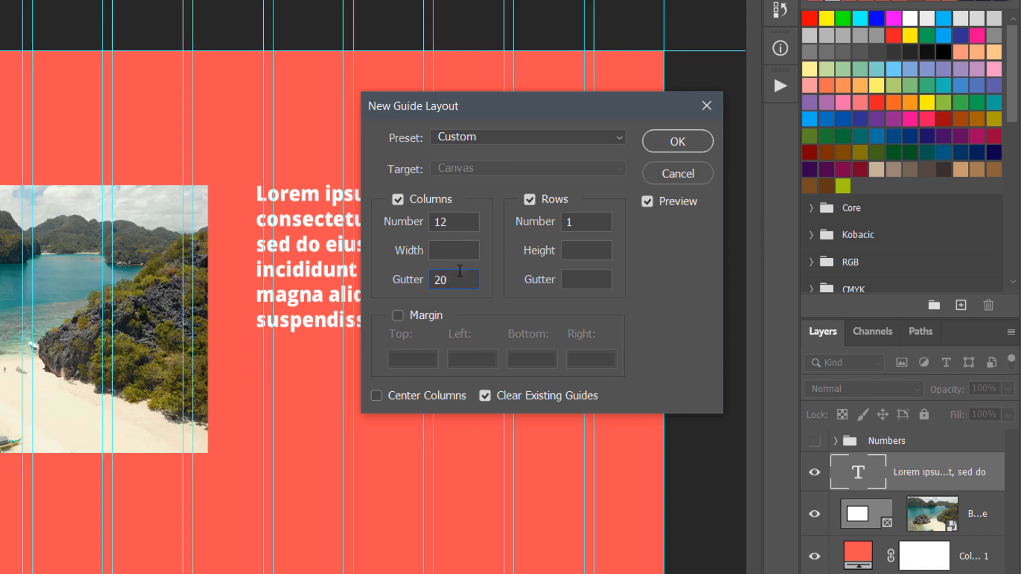
Set the guide layout to 6 rows, reduce the column gutter to 0 and apply it
double_click(565, 222)
type("6")
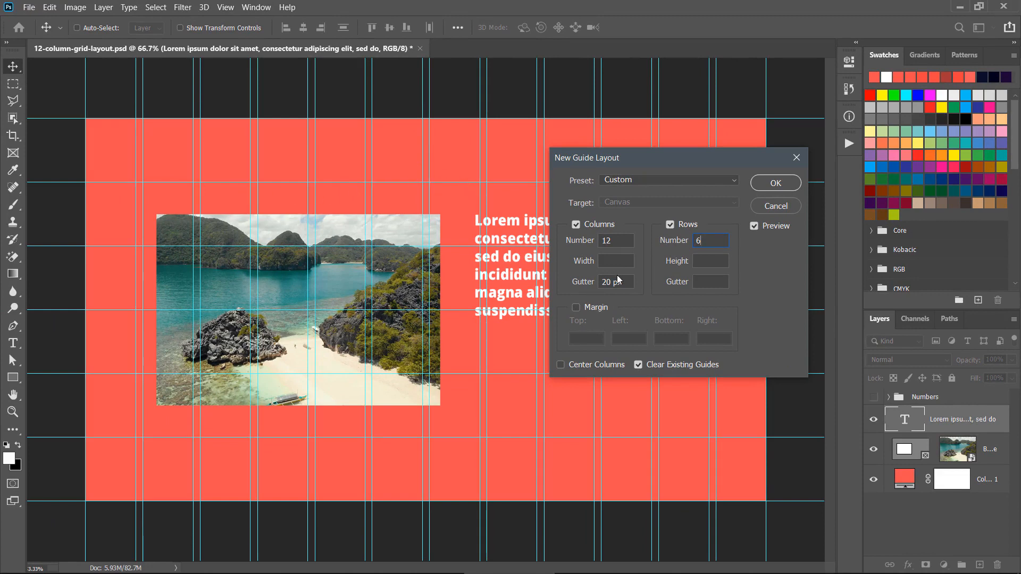
left_click_drag(627, 283, 603, 282)
type("0")
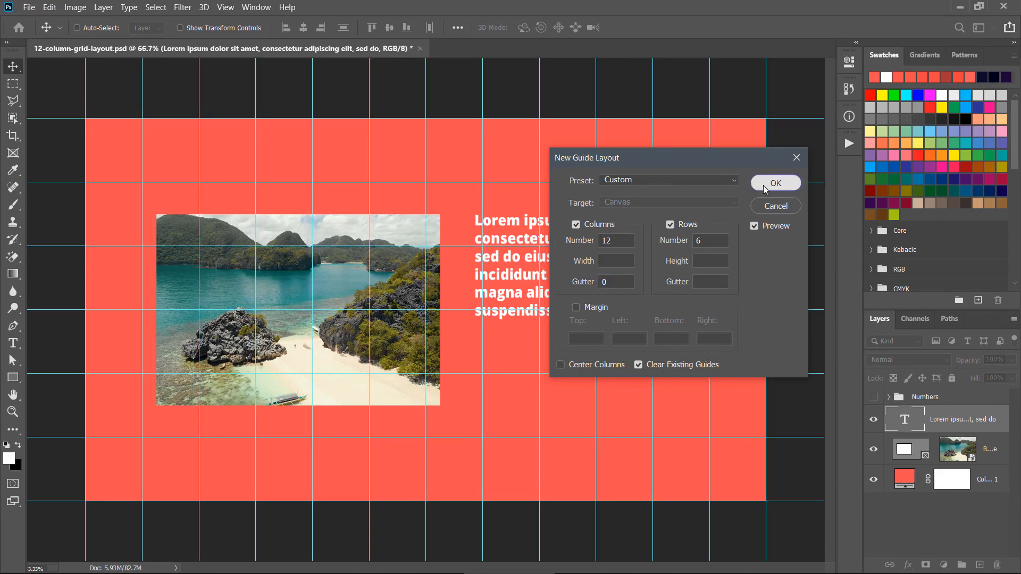
left_click(763, 185)
Move the beach photo frame up and slightly left so its top edge meets the first inner horizontal guide
left_click(898, 455)
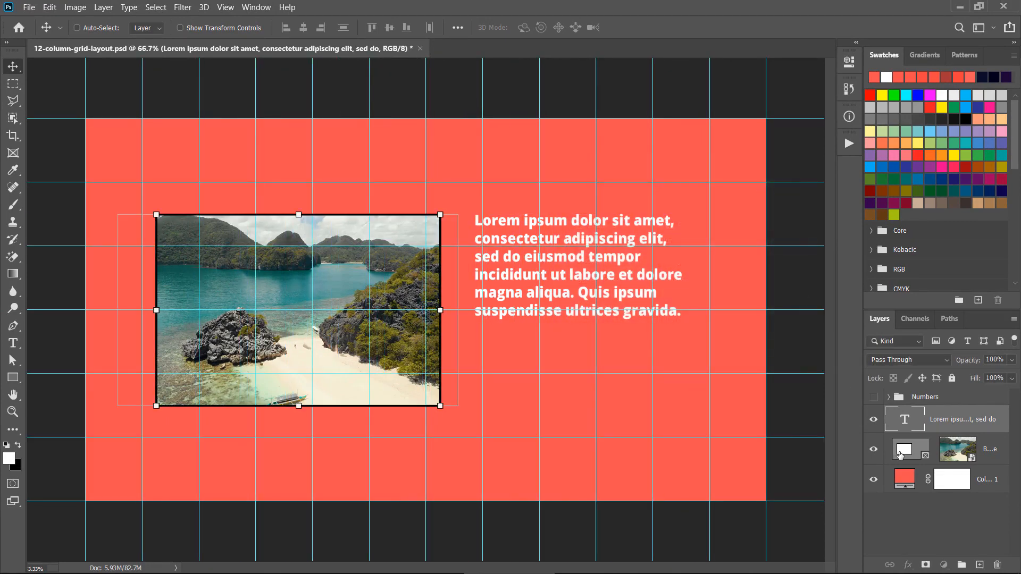
left_click_drag(348, 283, 334, 248)
left_click(899, 426)
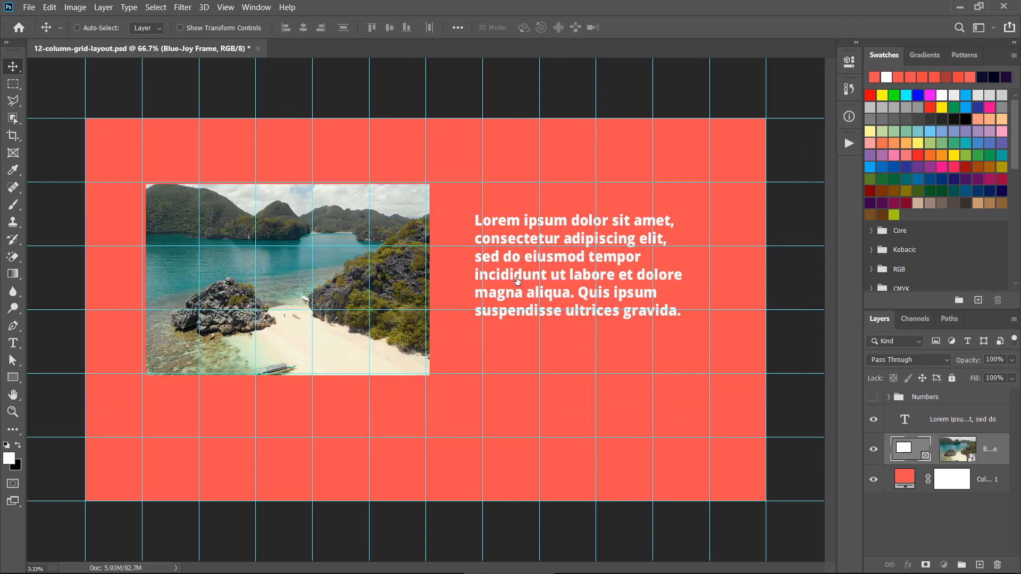
Move the Lorem ipsum text up to column line 8 and row line 2, and show the Numbers group
left_click_drag(512, 282, 521, 252)
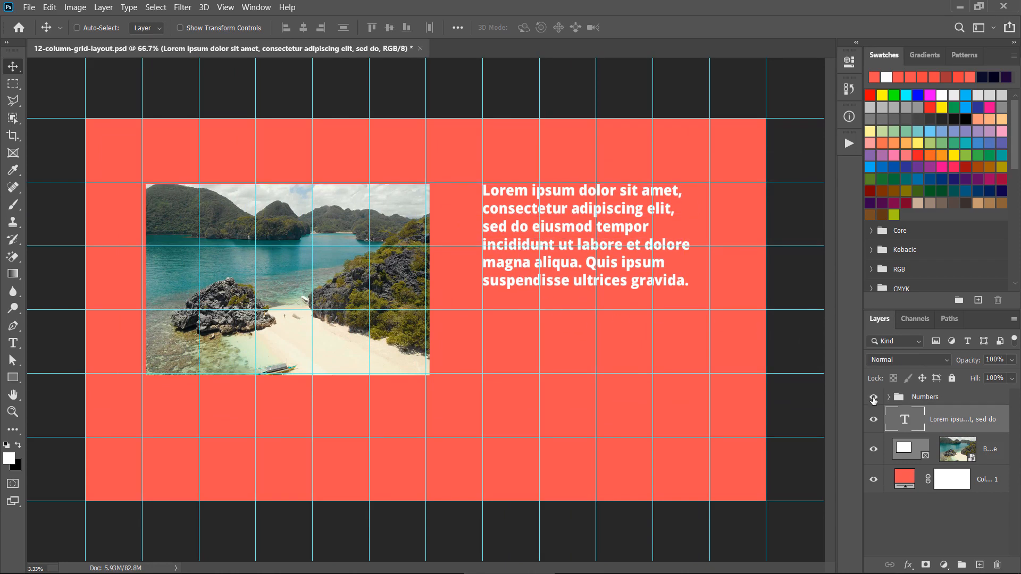
left_click(874, 397)
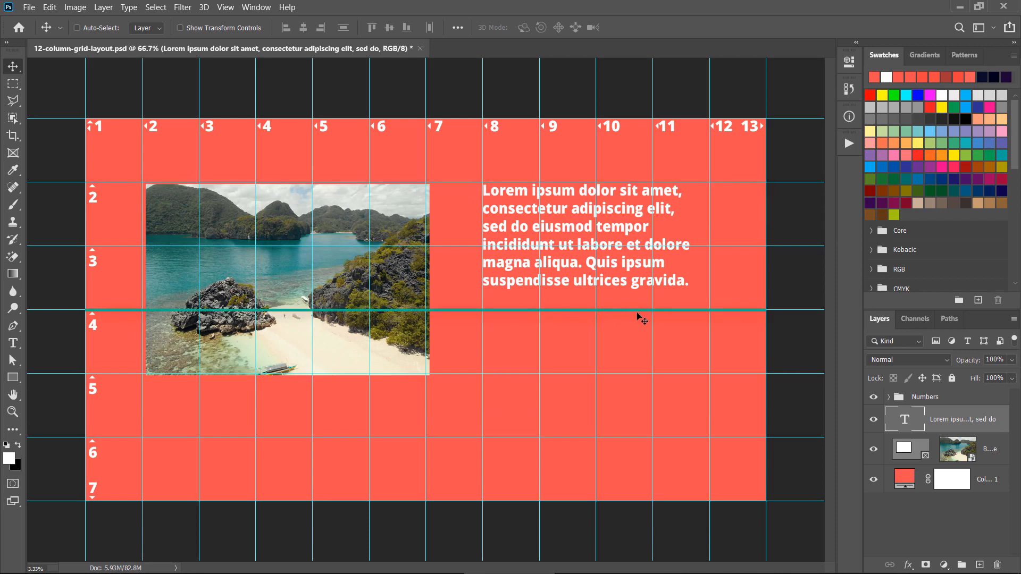
Widen the Lorem ipsum text box so its left edge starts at column line 6, overlapping the beach photo
double_click(505, 228)
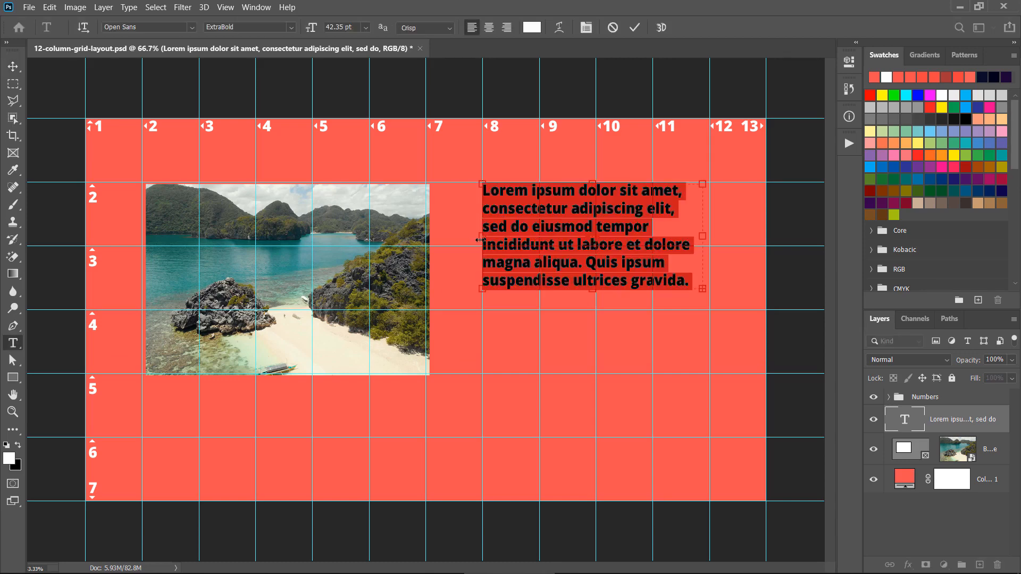
left_click_drag(477, 242, 370, 236)
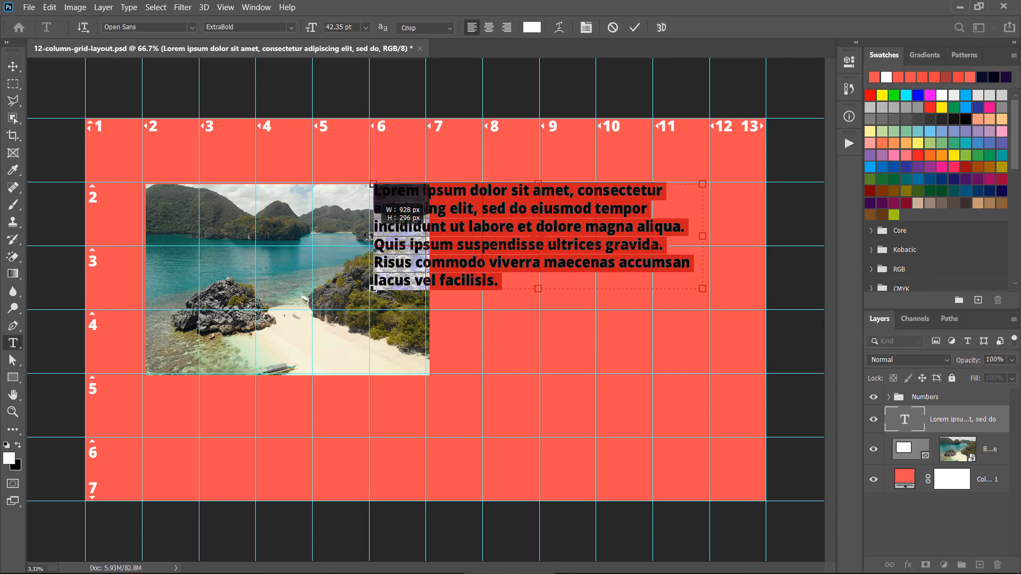
left_click(636, 31)
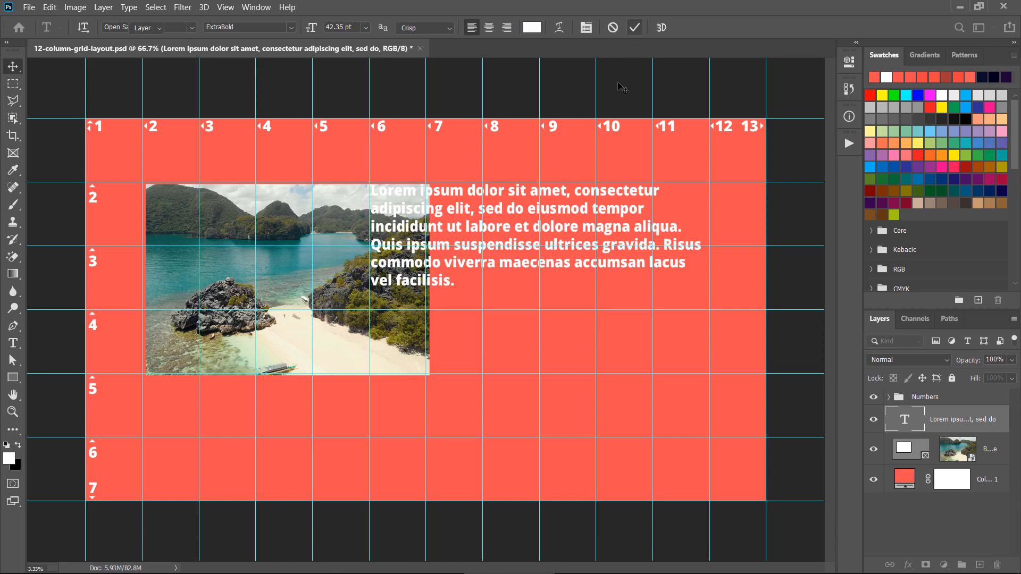
key("v")
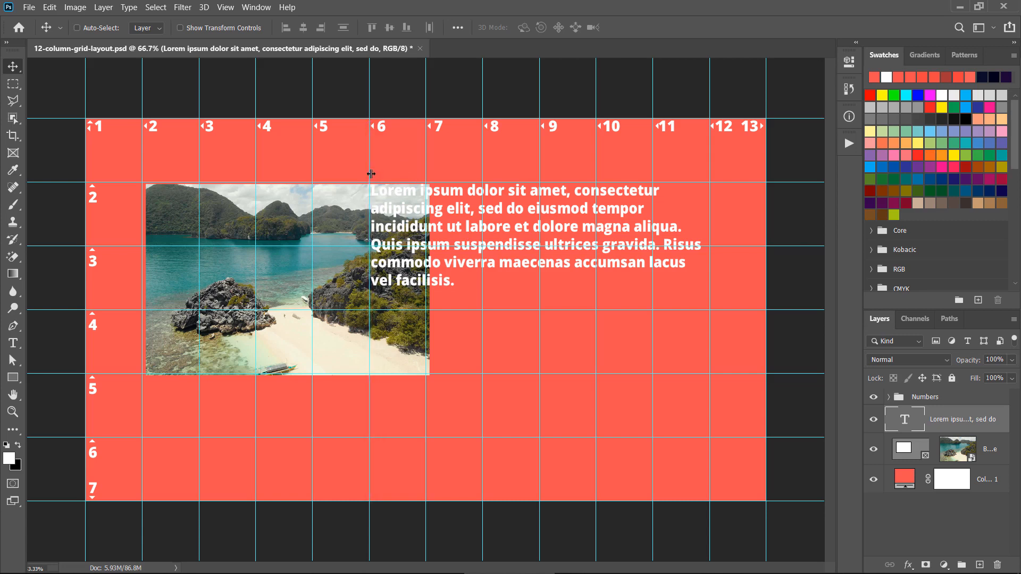
Open the settings for a new guide layout
left_click(225, 11)
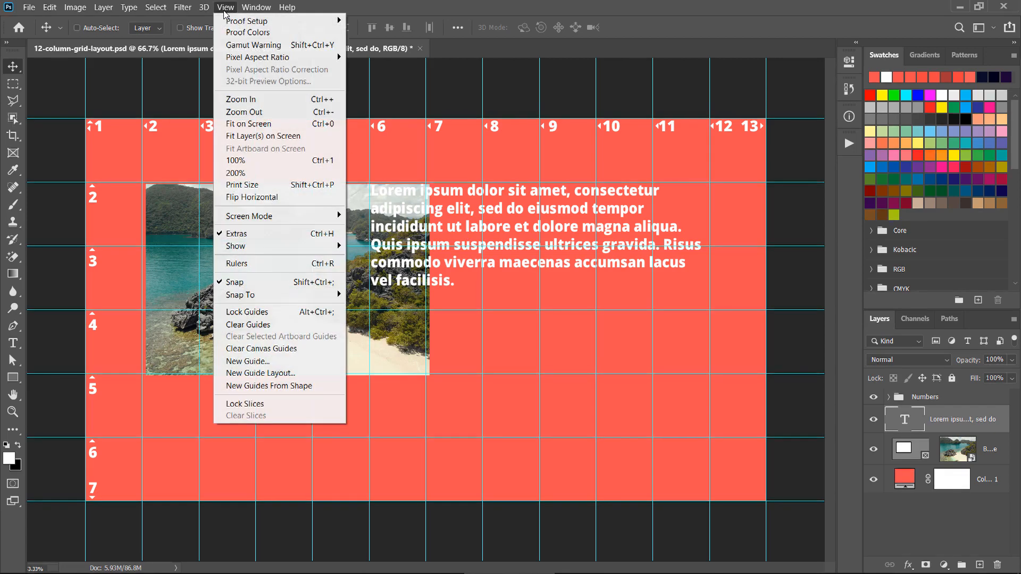
left_click(292, 373)
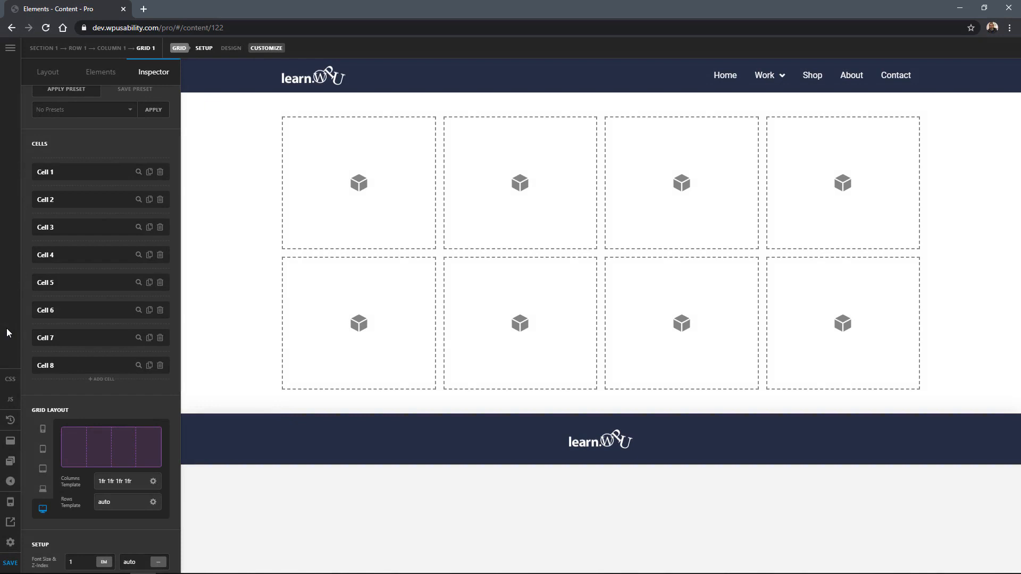
In the Pro builder, delete the grid's cells until only Cell 1 remains
left_click(160, 200)
left_click(160, 201)
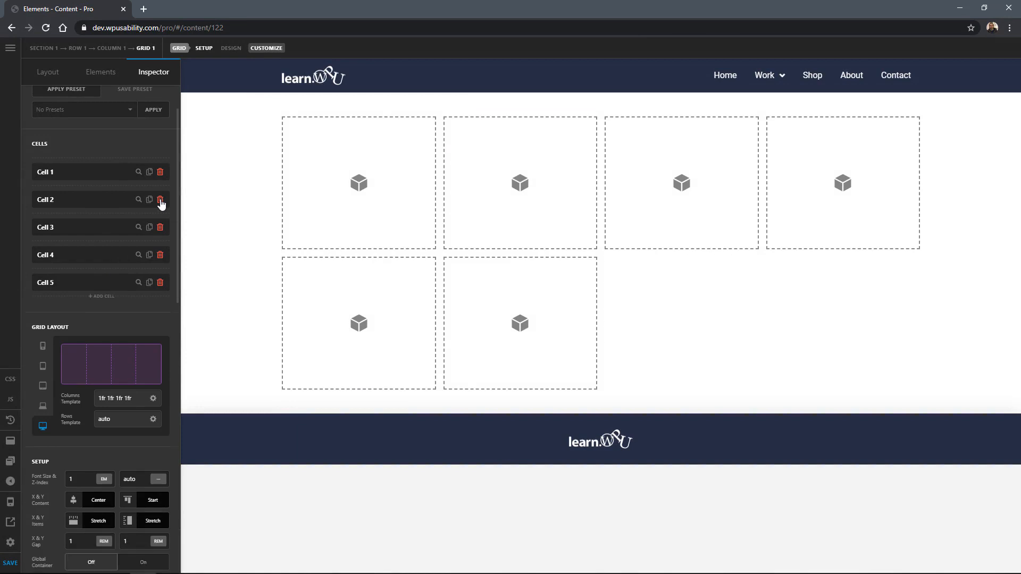
left_click(160, 201)
left_click(160, 200)
left_click(160, 201)
left_click(160, 201)
left_click(160, 200)
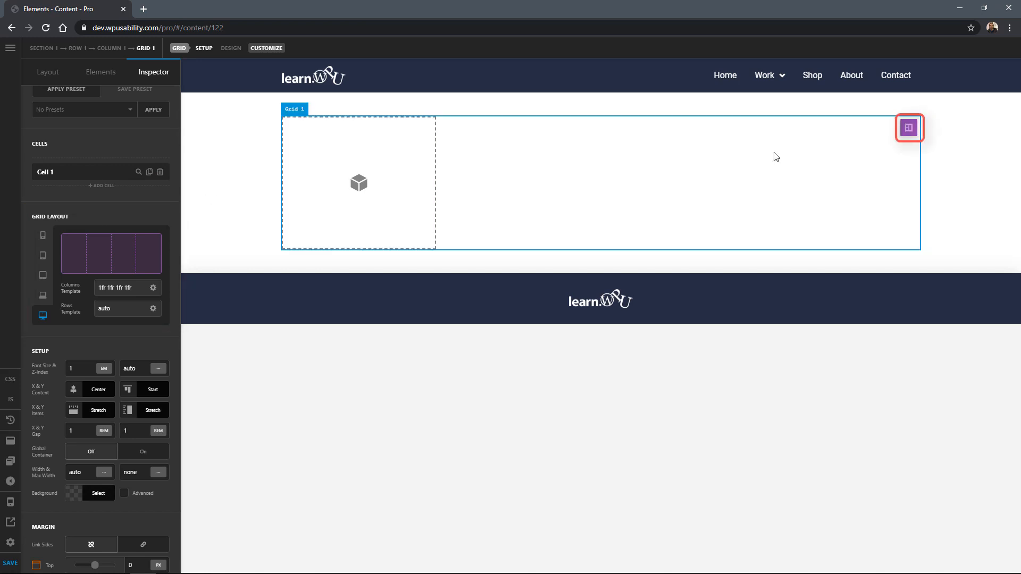
Turn on the visual grid editor and set the columns template to repeat(12, 1fr)
left_click(904, 136)
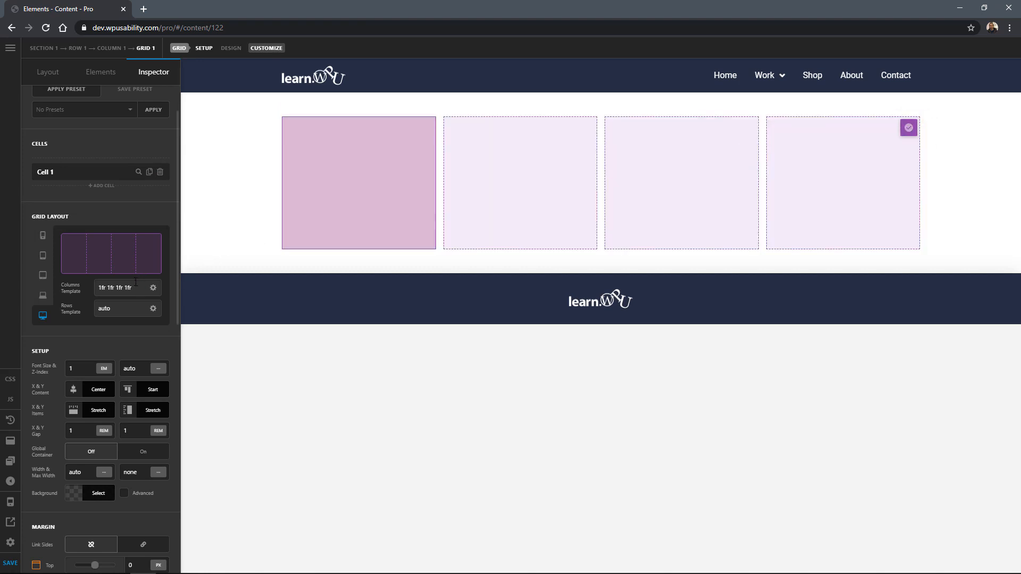
left_click_drag(133, 288, 95, 289)
type("repeat")
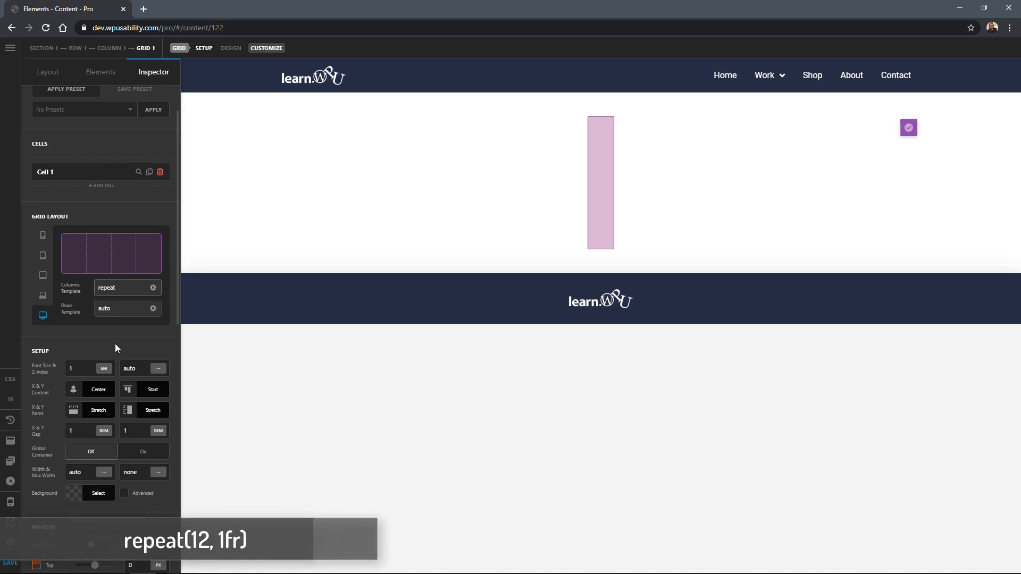
type("(12, 1fr")
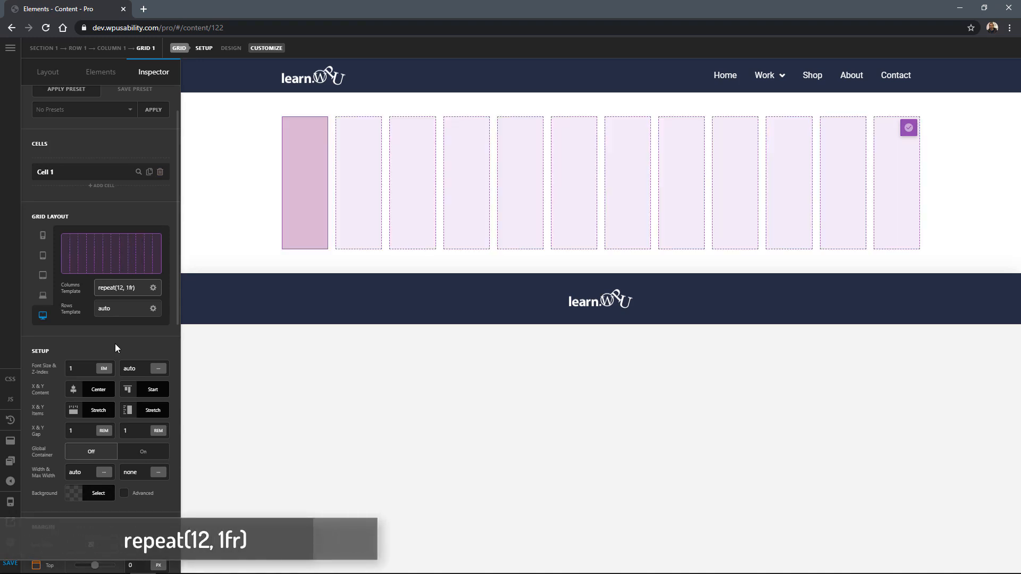
Set the grid's rows template to repeat(6, 1fr)
left_click_drag(141, 289, 96, 308)
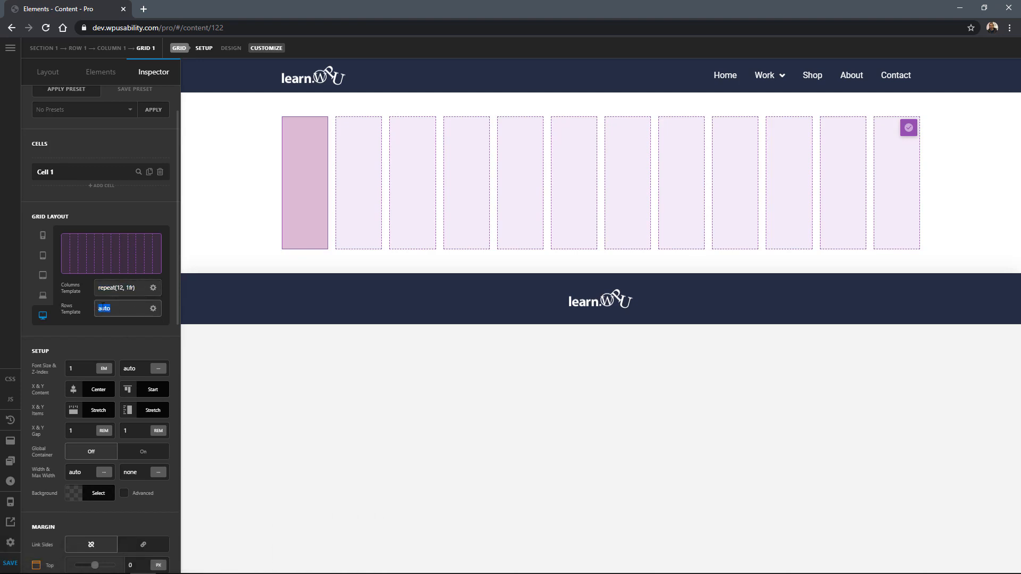
type("repeat(12, 1fr)")
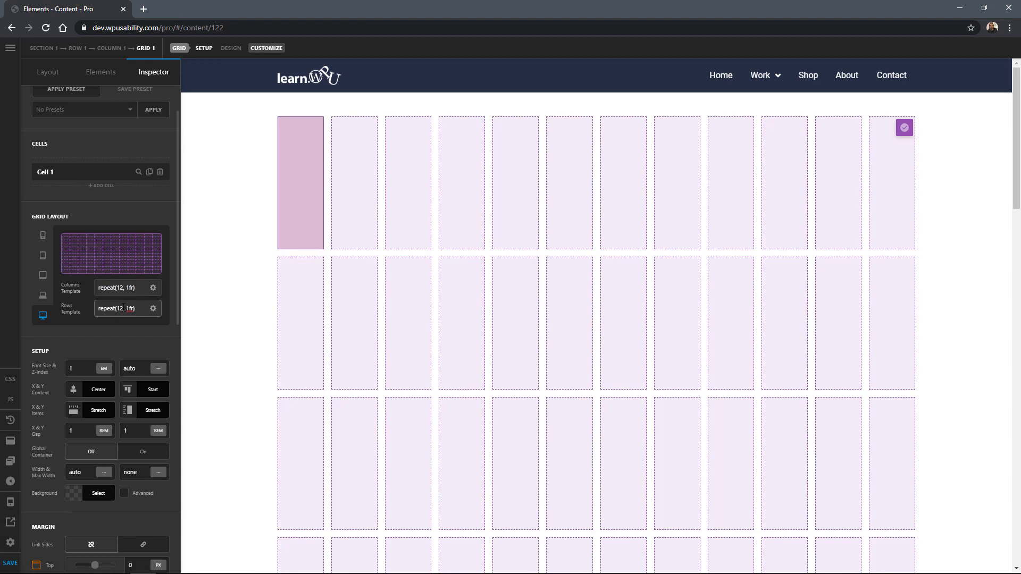
left_click_drag(124, 307, 118, 307)
type("6")
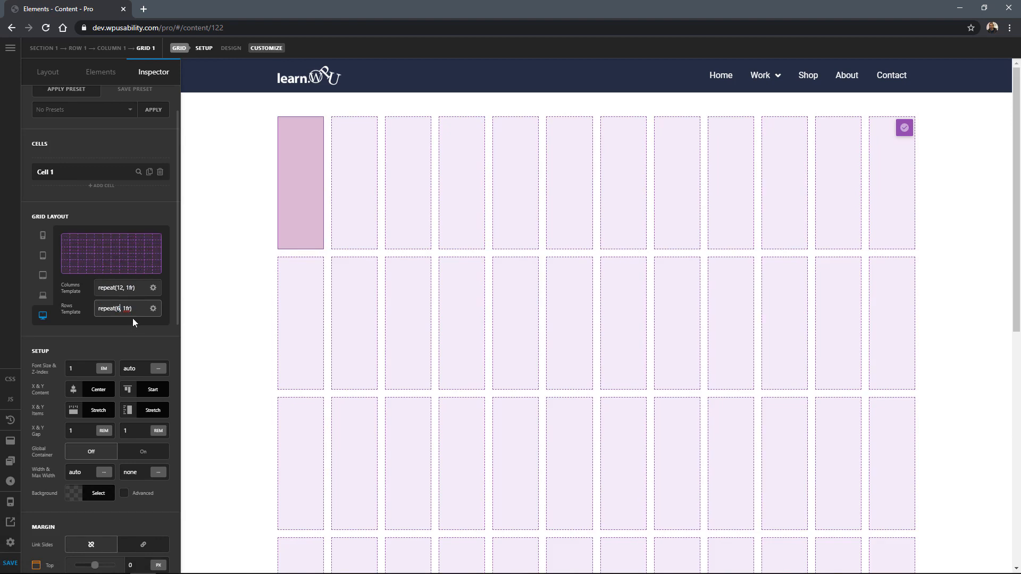
Try adding a 20px track after 1fr in the repeating columns template, and remove it again
left_click(133, 287)
type("20px")
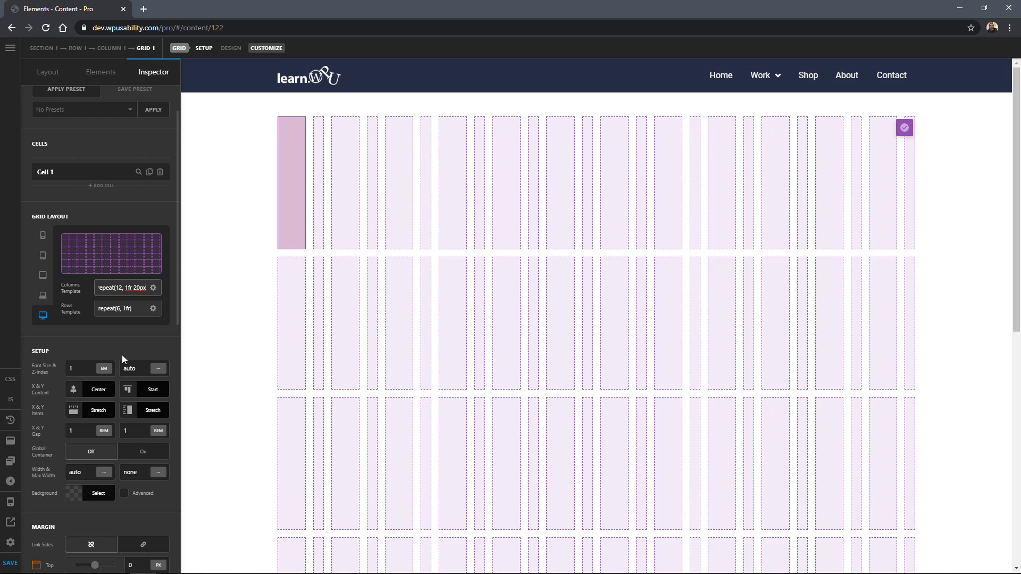
key("BackSpace")
key("BackSpace")
key("BackSpace")
key("BackSpace")
key("BackSpace")
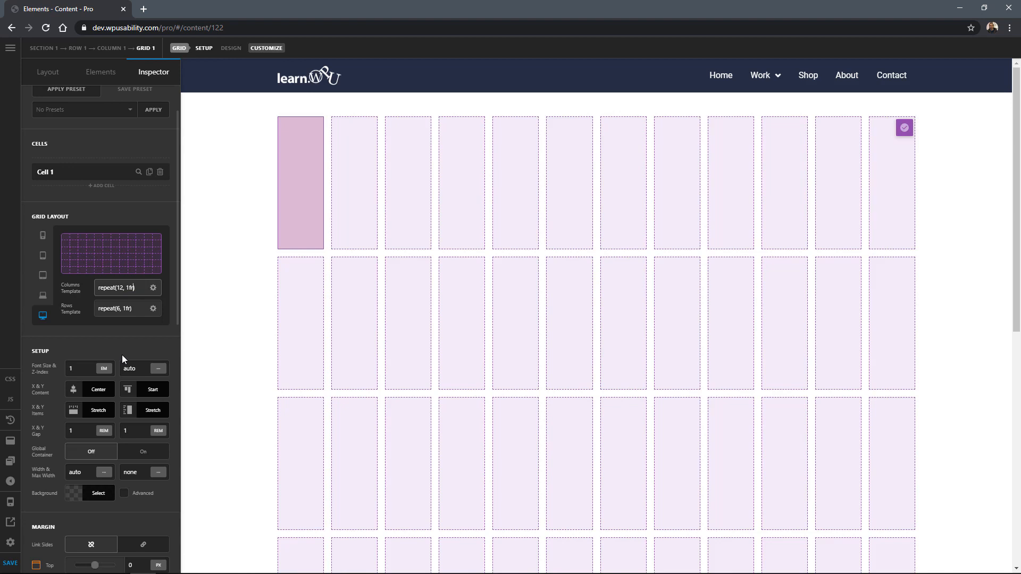
Move Cell 1 to column 2, row 2 and stretch it to span column lines 2 to 7 and row lines 2 to 5
mouse_move(300, 176)
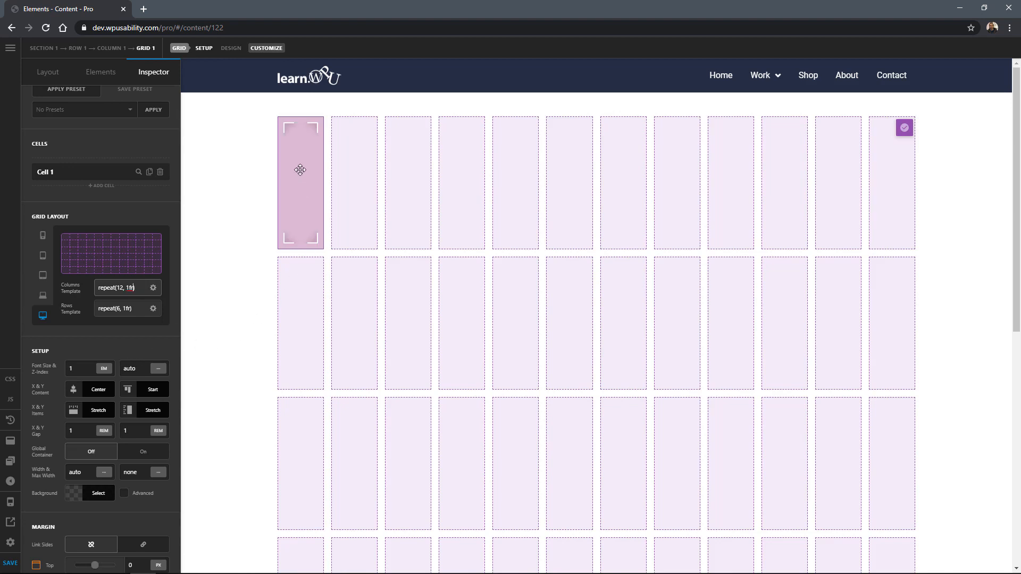
left_click_drag(300, 170, 355, 302)
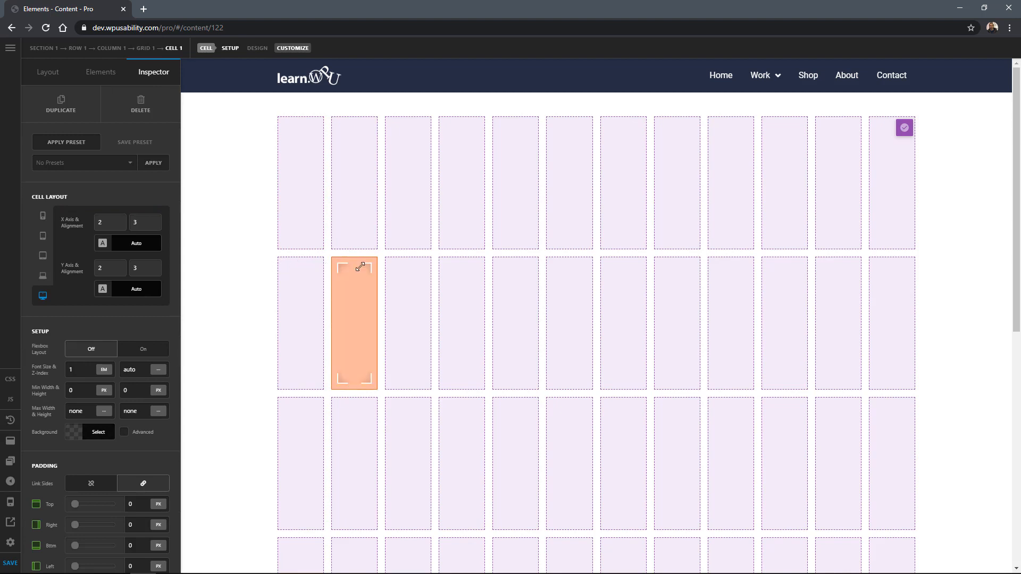
left_click_drag(365, 267, 558, 271)
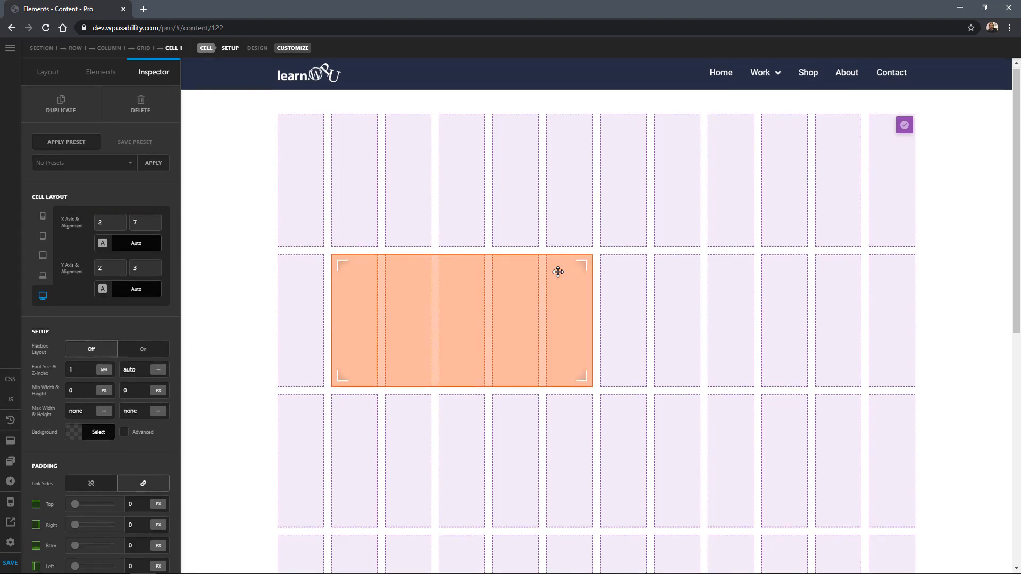
scroll(557, 272, "down", 2)
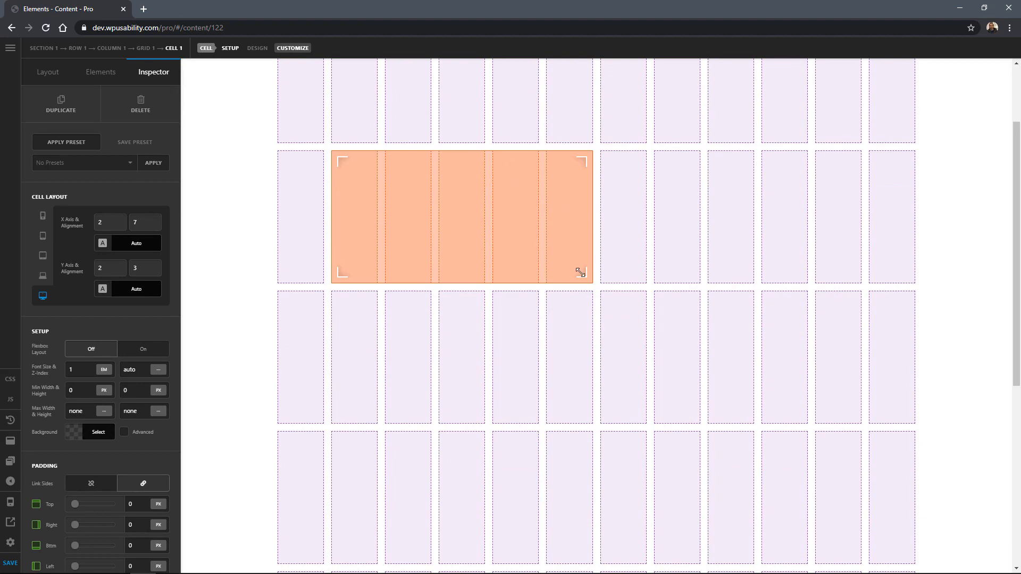
left_click_drag(581, 270, 572, 487)
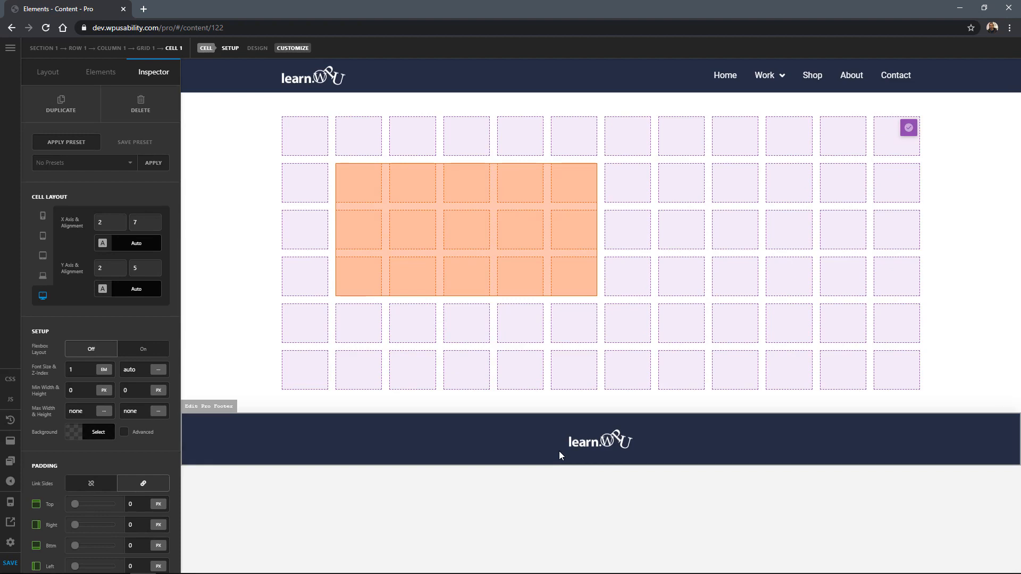
Add a second cell to Grid 1 and replace its auto placement with the advanced layout options
left_click(148, 49)
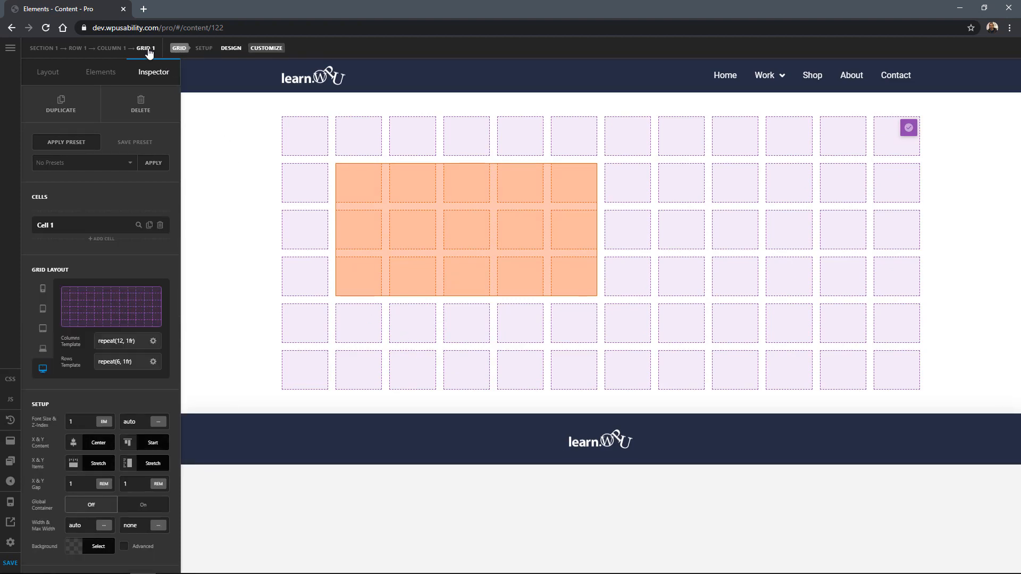
left_click(101, 239)
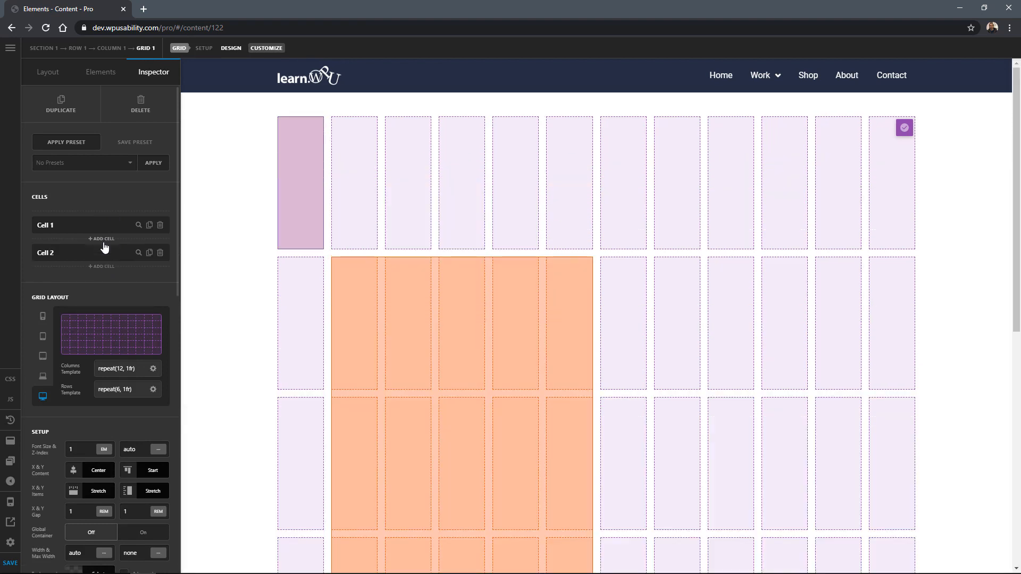
left_click(301, 184)
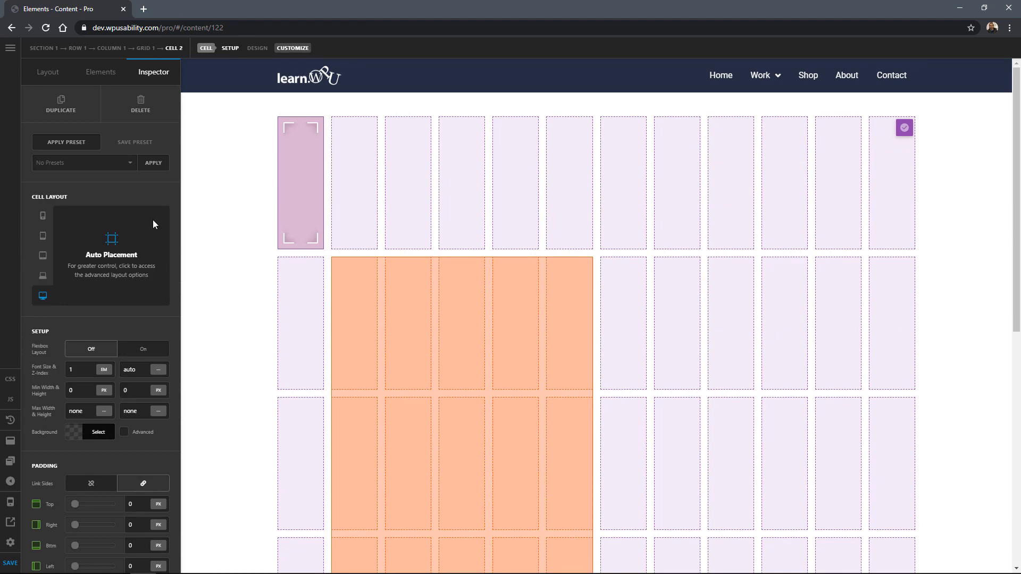
left_click(126, 245)
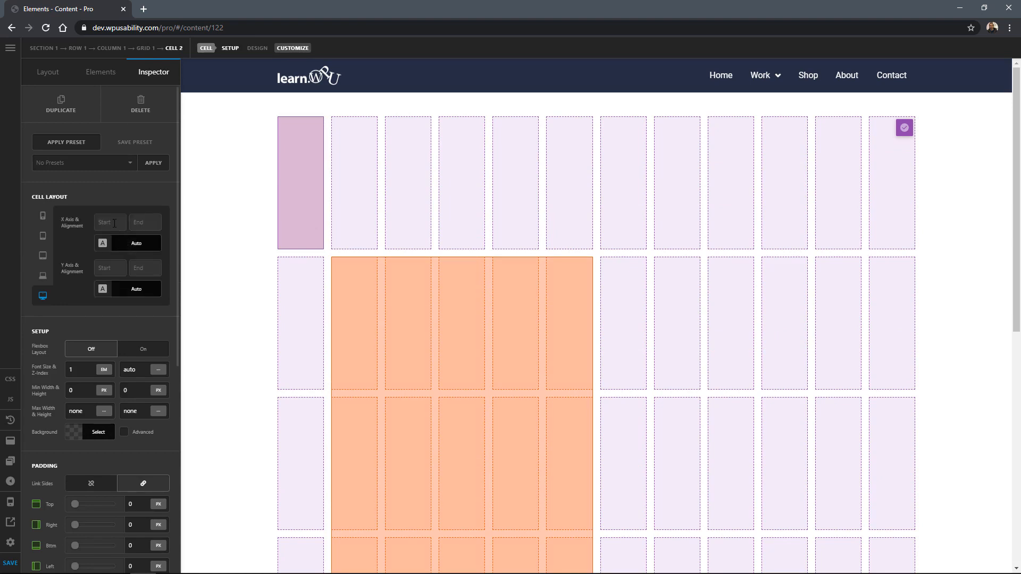
Set Cell 2's X axis from 6 to 12 and its Y axis from 2 to 4
left_click(114, 223)
type("6")
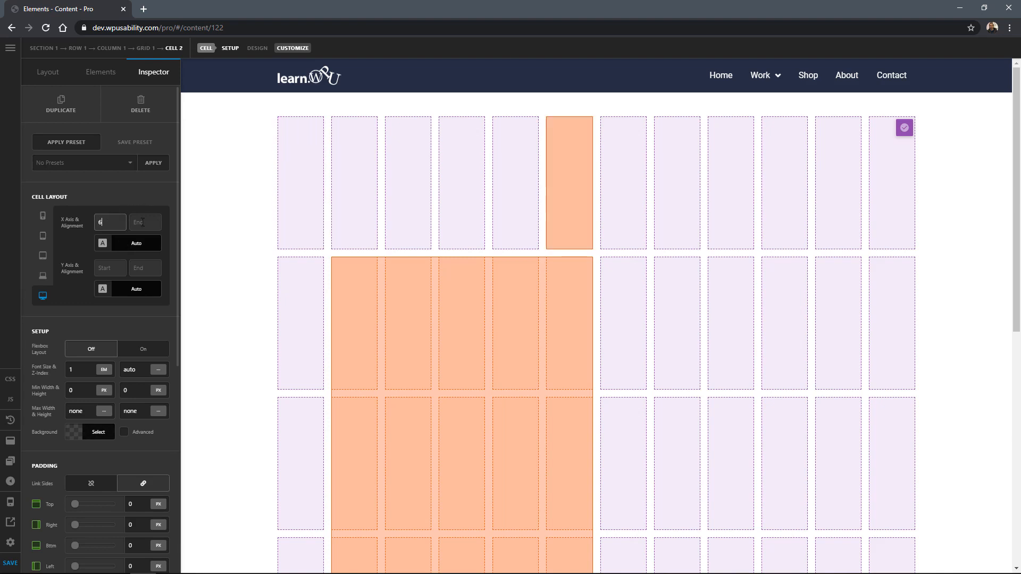
left_click(142, 222)
type("12")
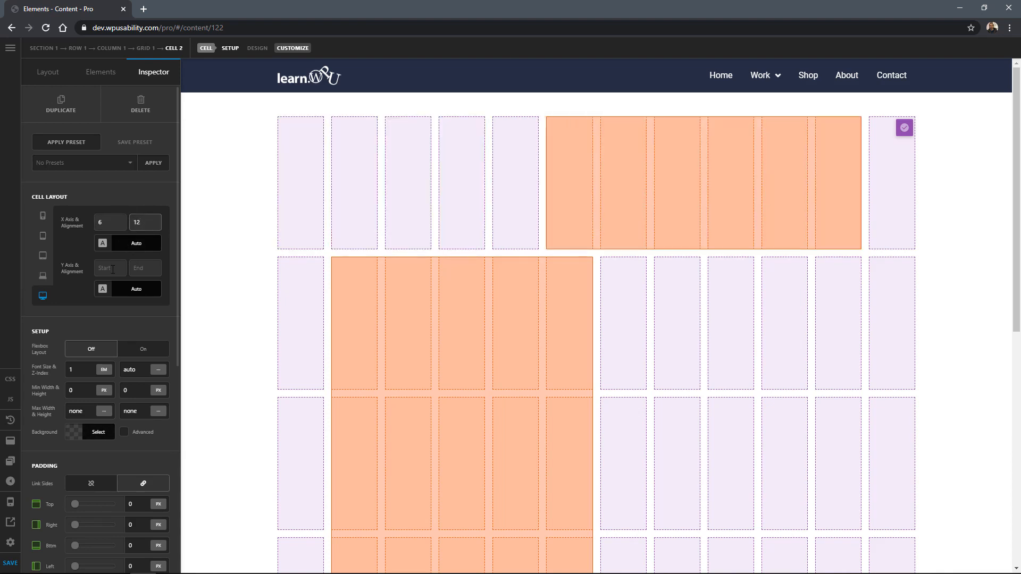
left_click(112, 269)
type("2")
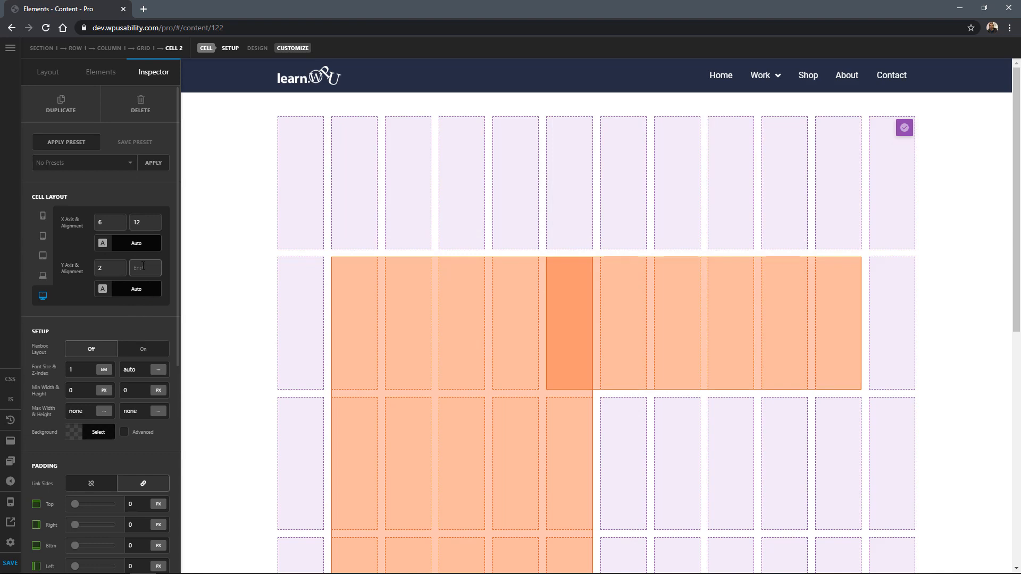
type("4")
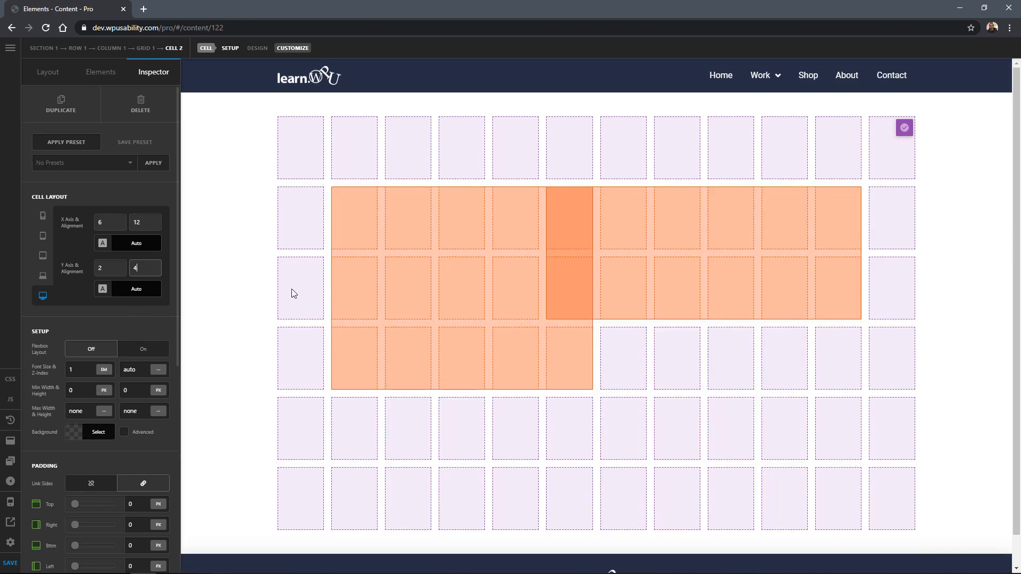
Move both cells one track up and left, placing Cell 2 at X 5 to 11 and Y 1 to 3
left_click_drag(420, 258, 381, 207)
left_click_drag(609, 245, 568, 194)
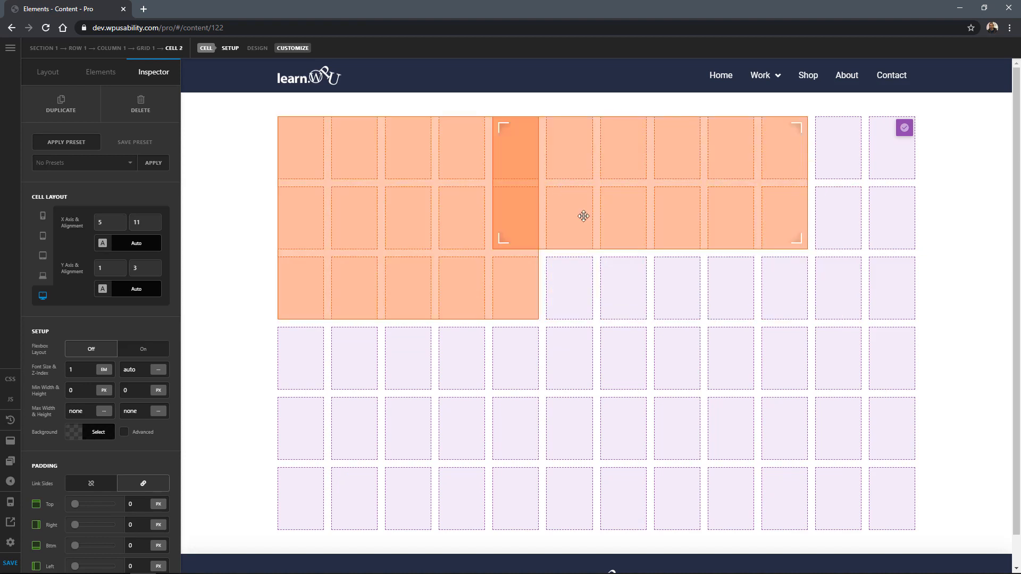
Reduce Grid 1 to three rows by setting its rows template to repeat(3, 1fr)
left_click(633, 322)
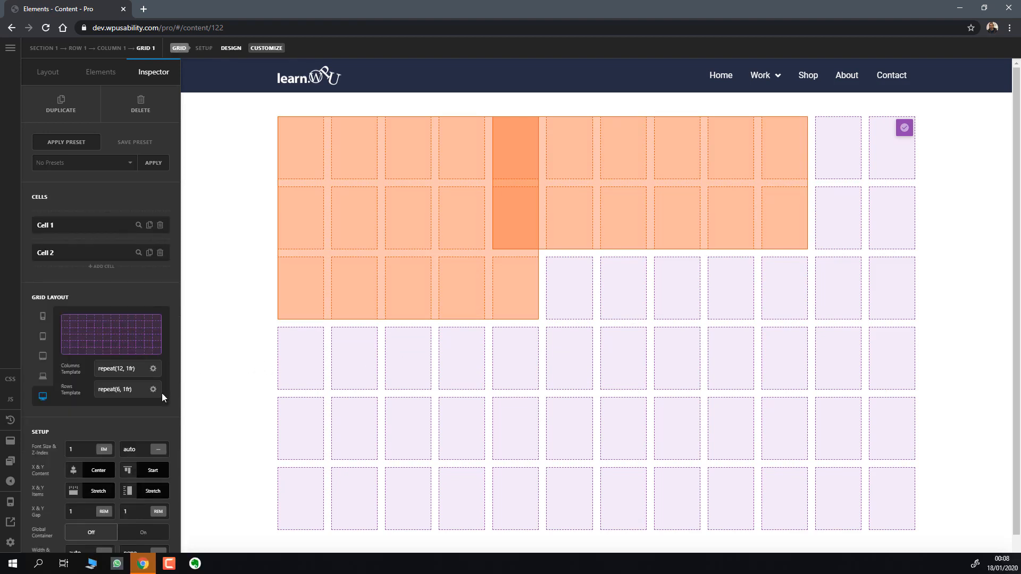
double_click(118, 389)
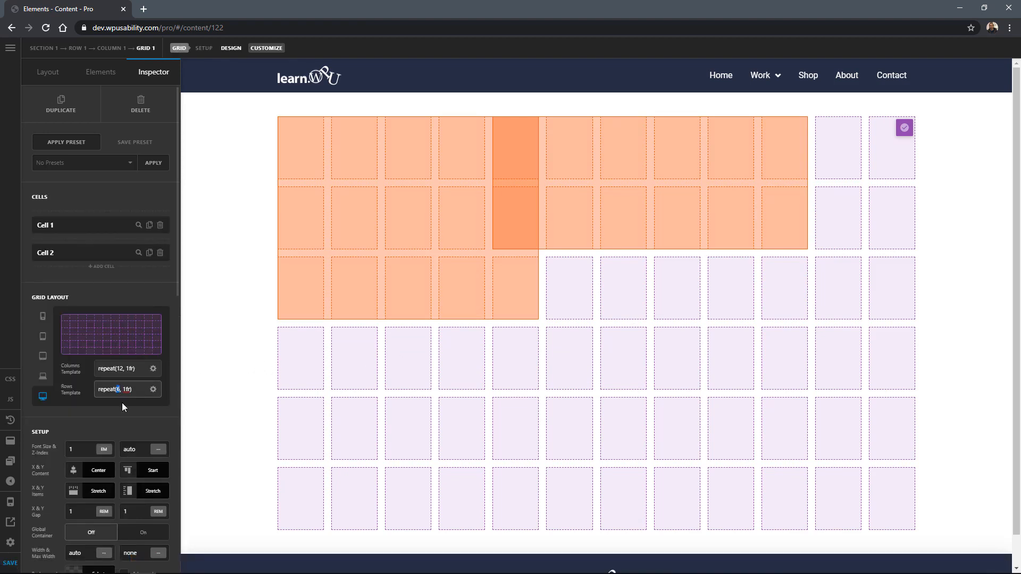
type("3")
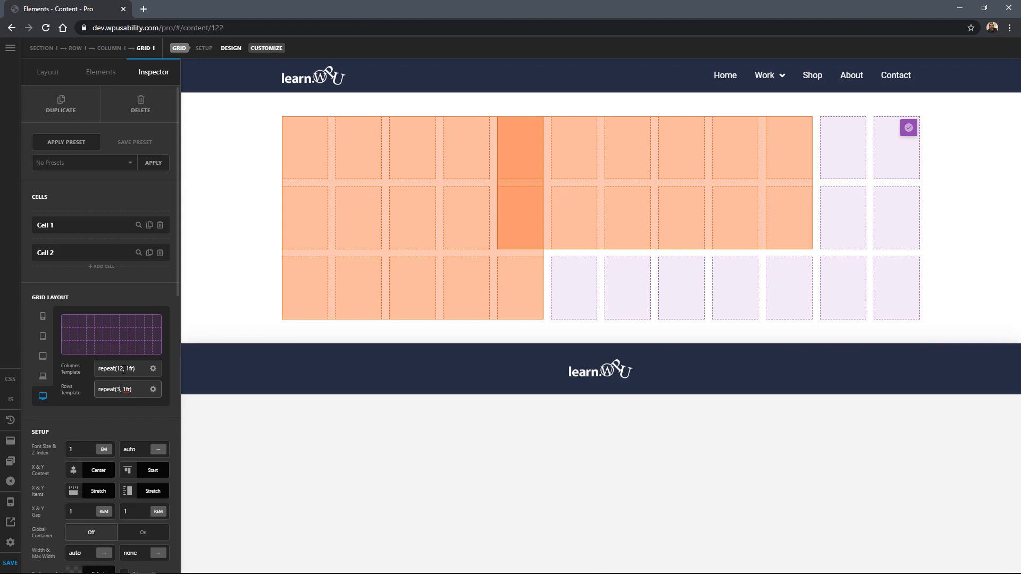
Set Grid 1's columns template to repeat(8, 1fr), and shrink Cell 2 to X 5 to 9 before leaving grid editing
double_click(120, 368)
type("8")
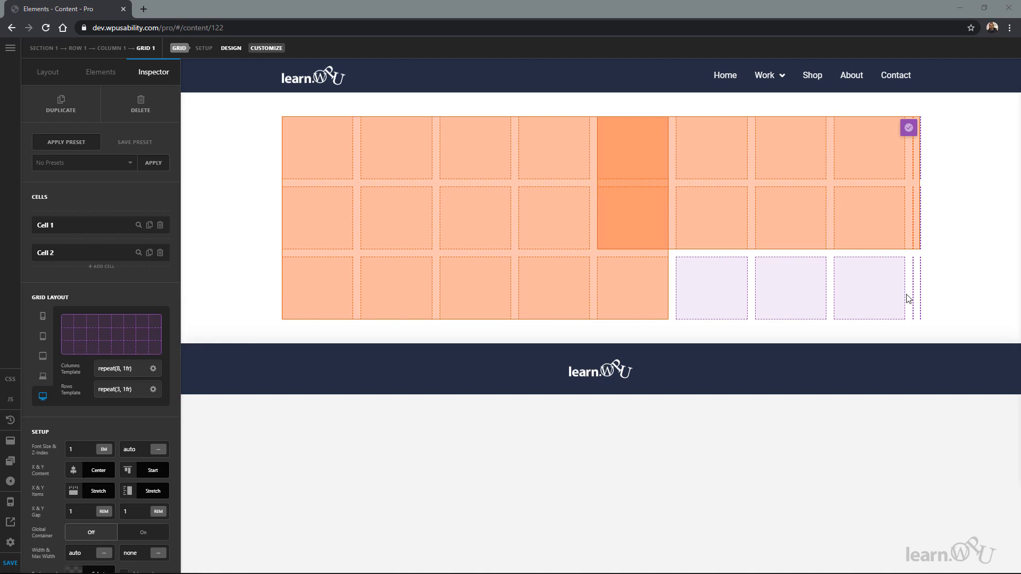
left_click(800, 211)
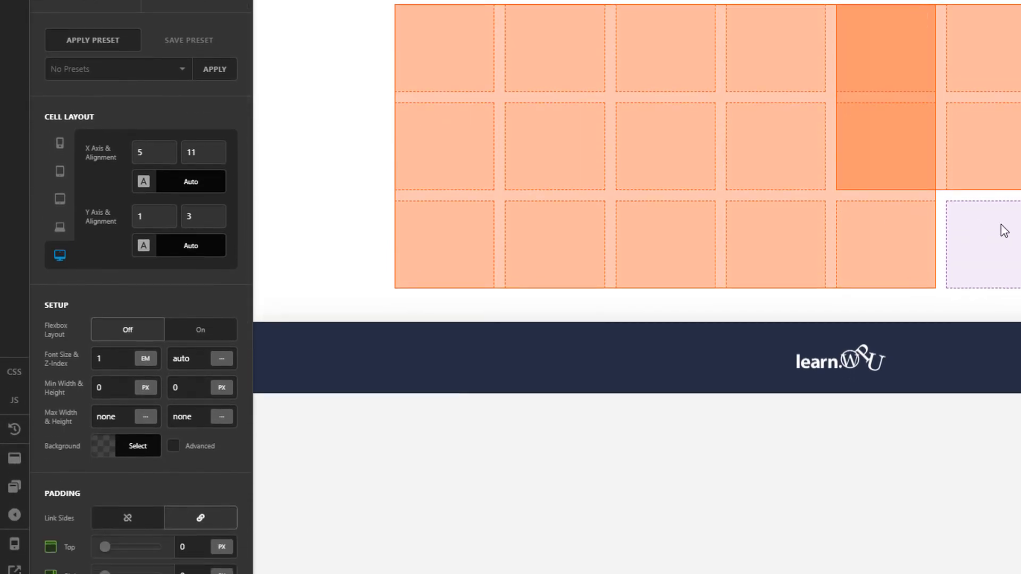
left_click(828, 226)
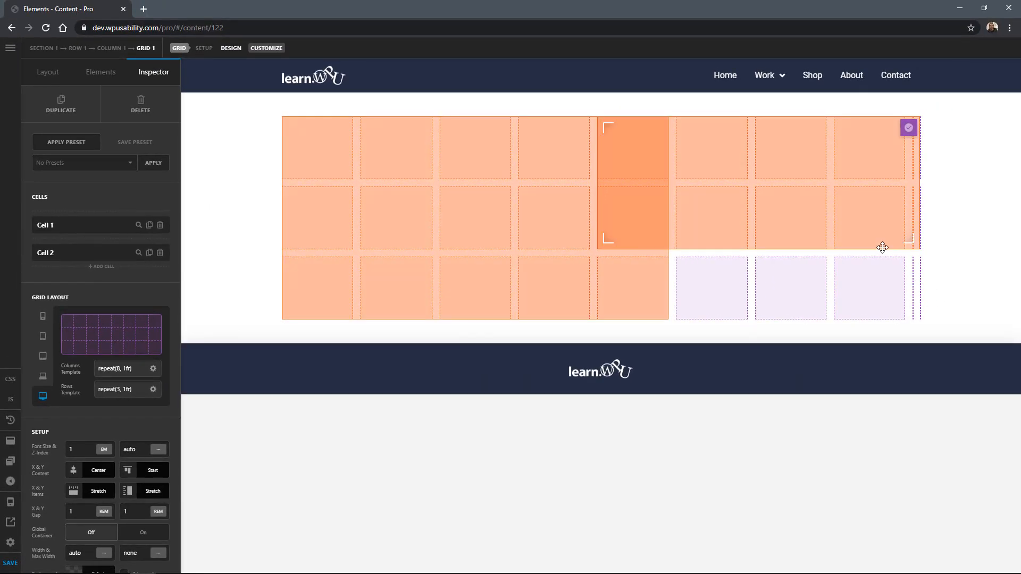
left_click_drag(908, 242, 887, 244)
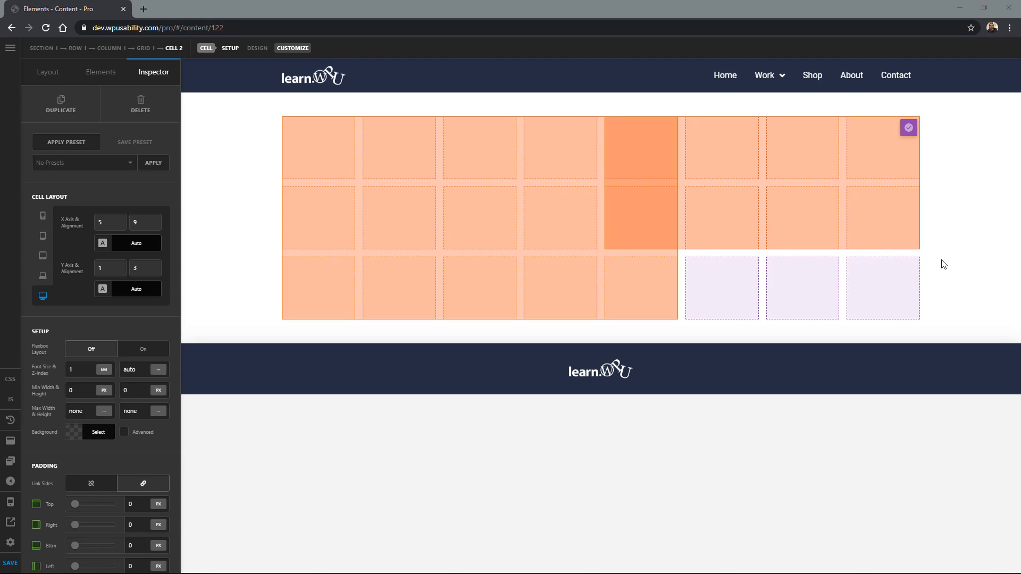
left_click(908, 130)
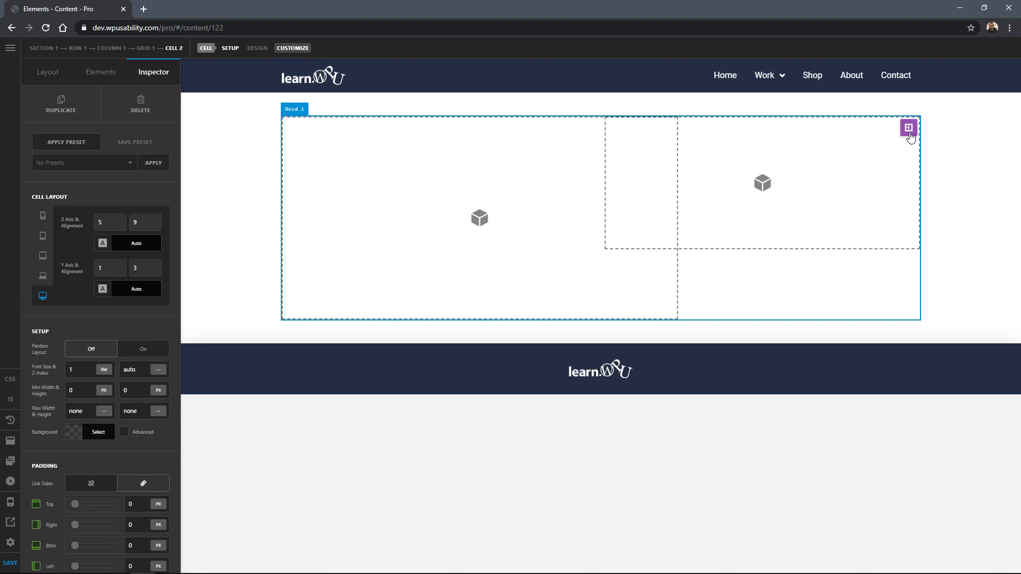
Add an Image element to Cell 1 with Blue-Joy.jpg from the media library as its source
left_click(107, 79)
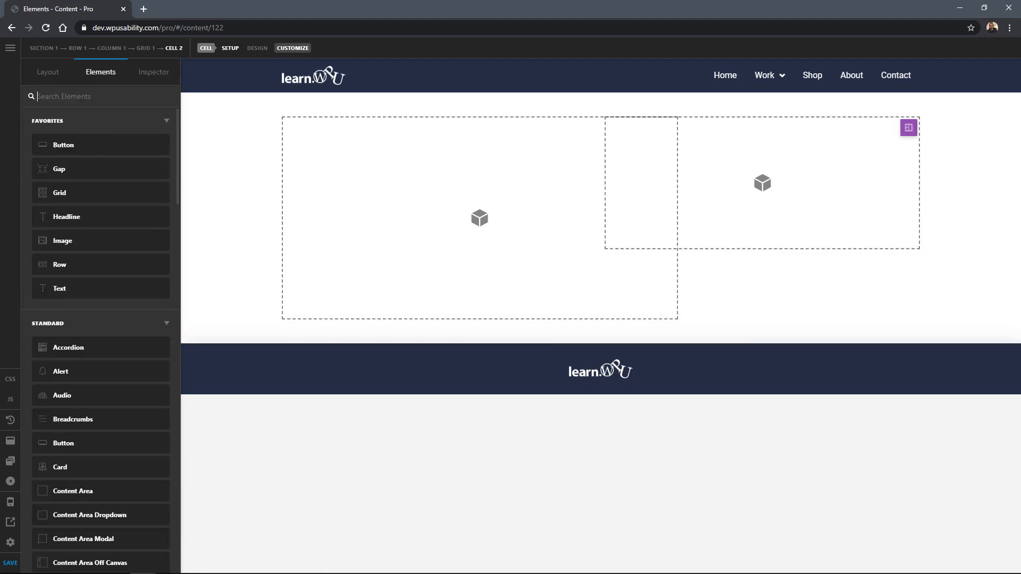
left_click_drag(62, 241, 404, 207)
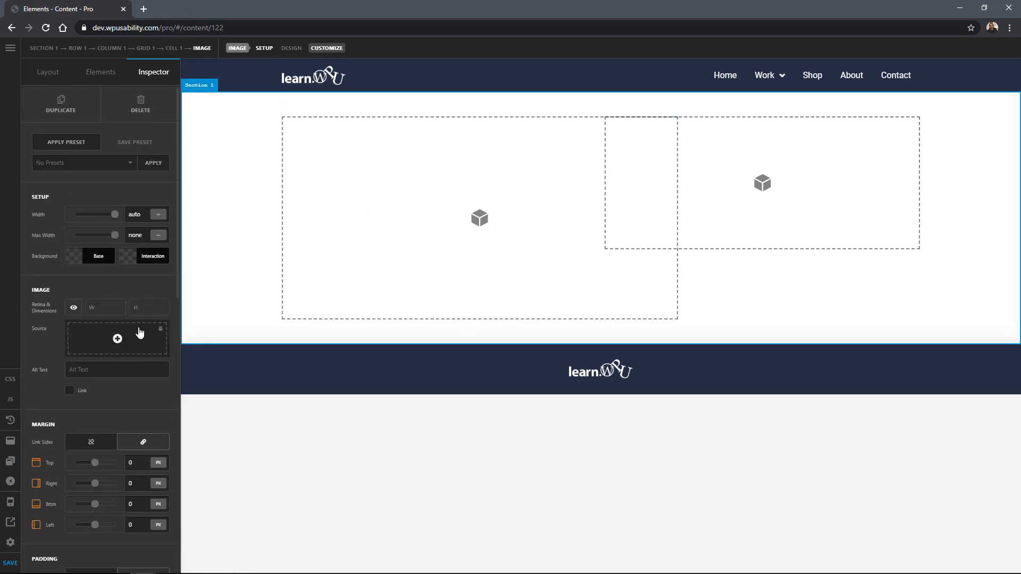
left_click(139, 332)
left_click(166, 178)
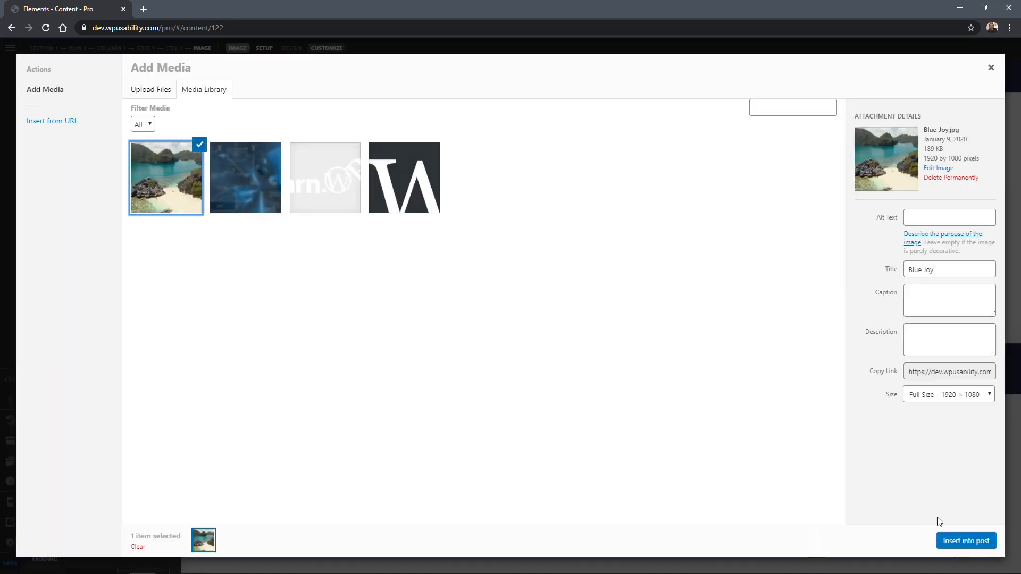
left_click(962, 542)
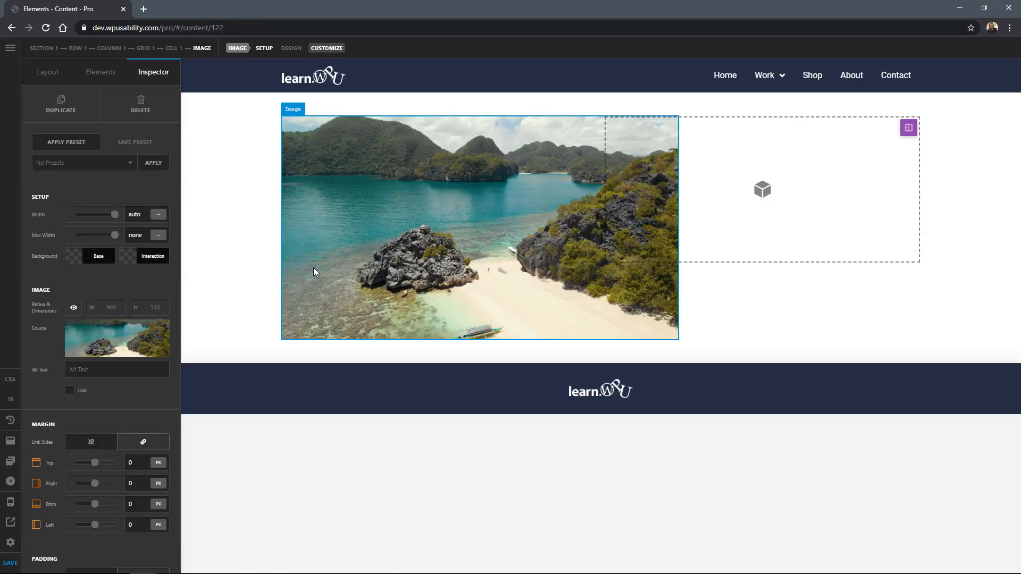
Add a Text element to Cell 2 and replace its placeholder copy with a Lorem ipsum paragraph
left_click(100, 72)
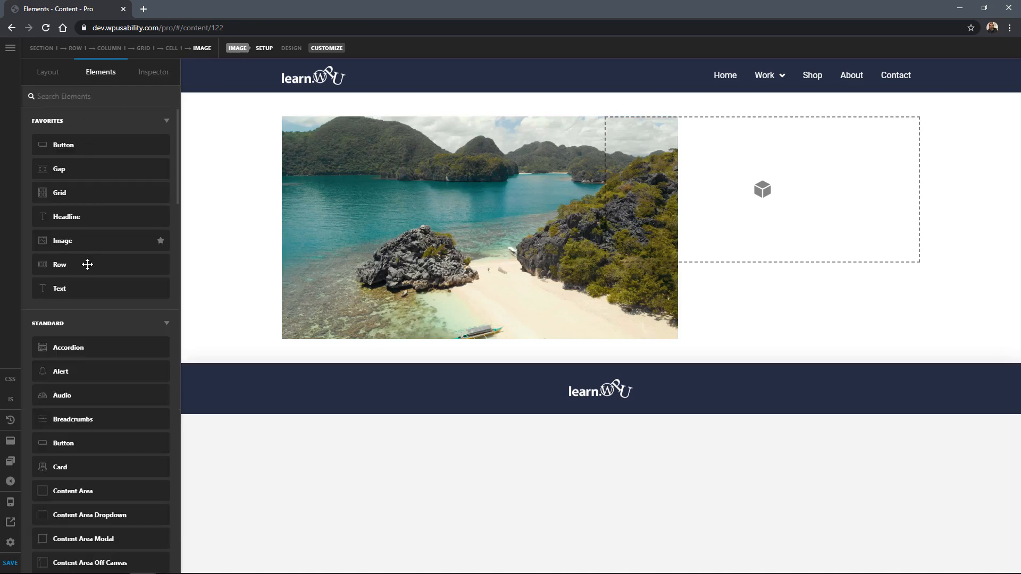
left_click_drag(88, 287, 697, 193)
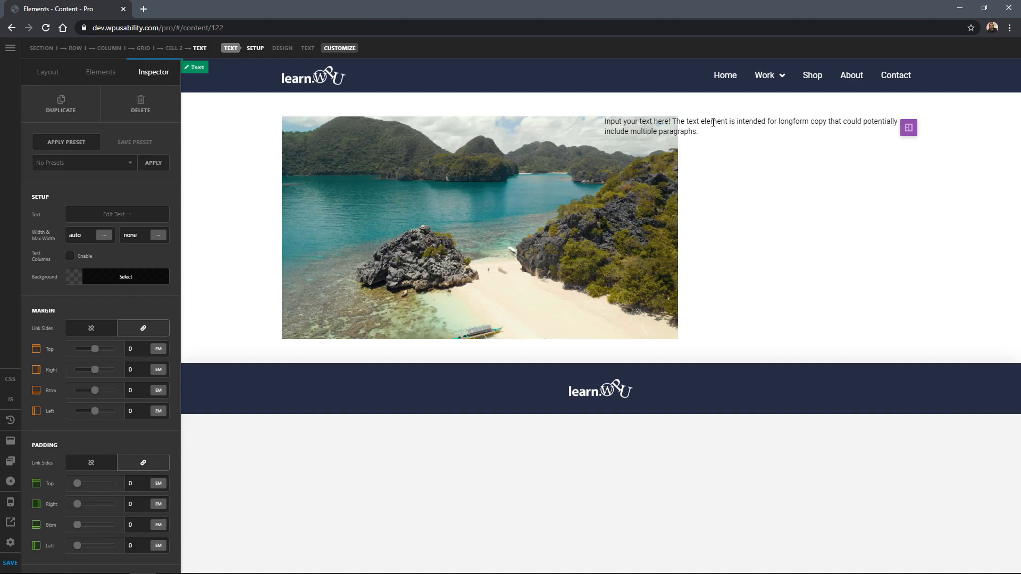
left_click(713, 122)
key("ctrl+a")
type("Lorem ipsum dolor sit amet, consectetur adipiscing elit, sed do eiusmod tempor incididunt ut labore et dolore magna aliqua. Quis ipsum suspendisse ultrices gravida. Risus commodo viverra maecenas accumsan lacus vel facilisis.")
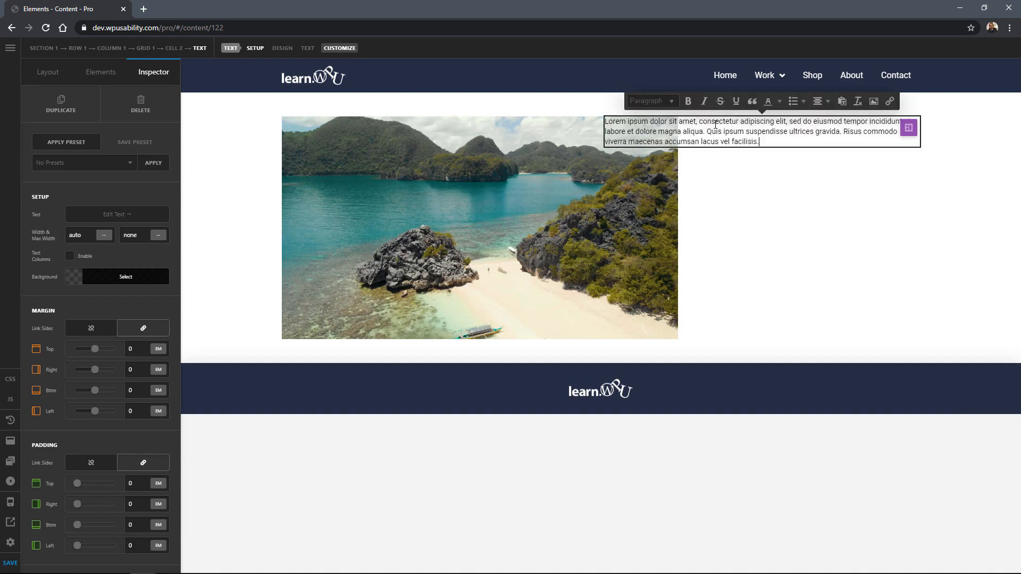
left_click(761, 189)
Format the Cell 2 text with a font size of 2 em and a white text color
left_click(677, 132)
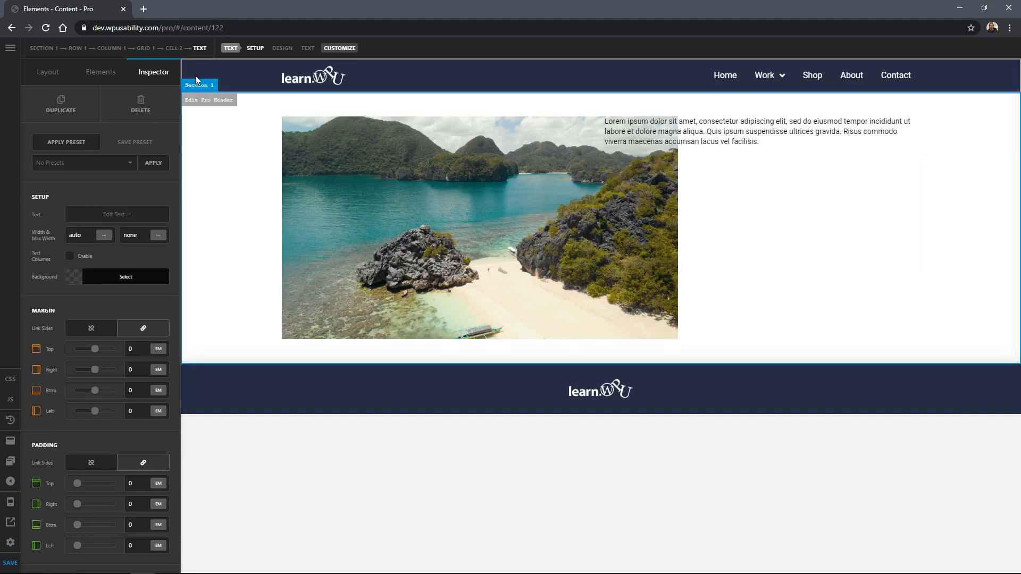
scroll(107, 283, "down", 10)
scroll(107, 282, "down", 2)
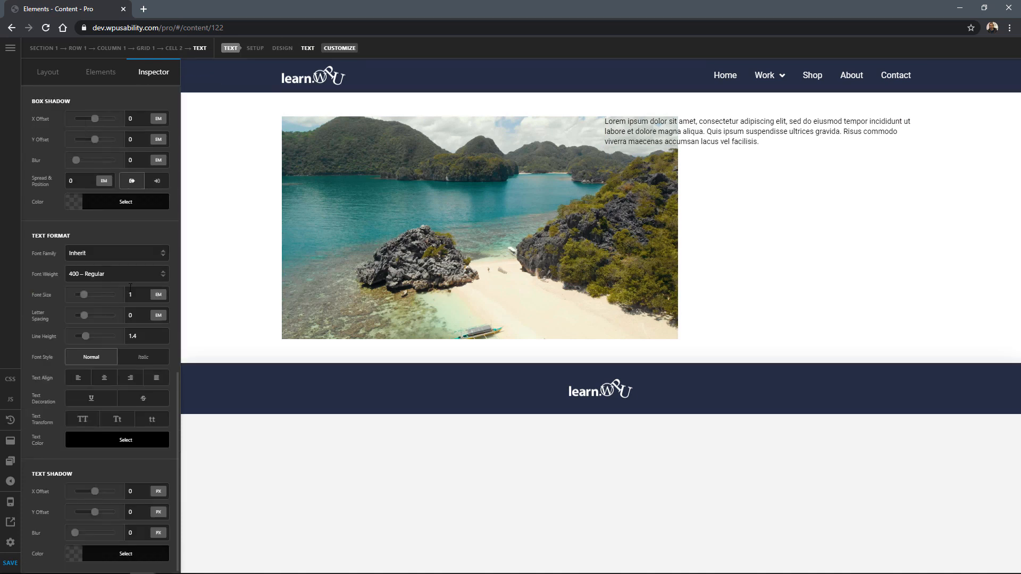
double_click(130, 295)
type("2")
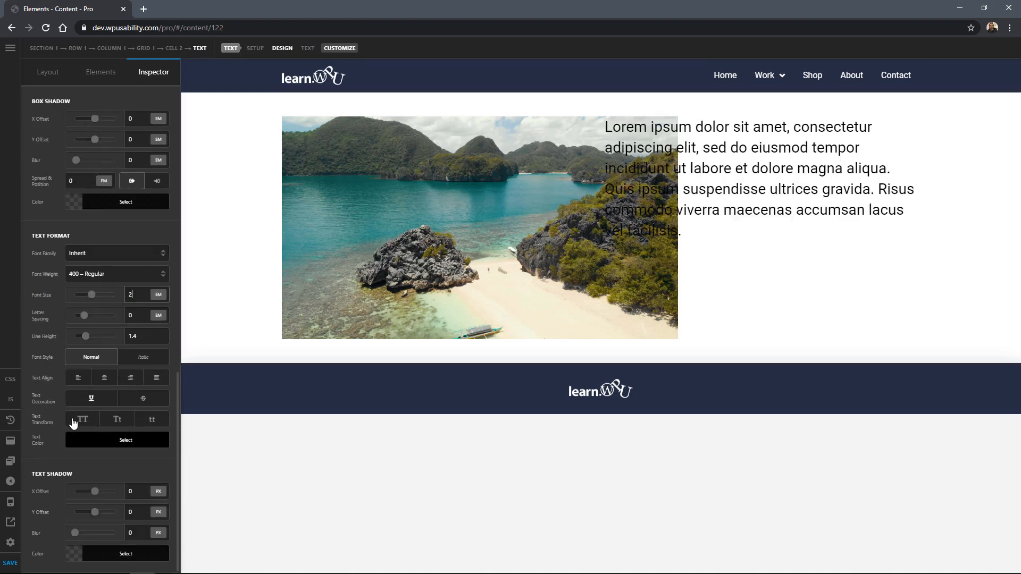
left_click(72, 439)
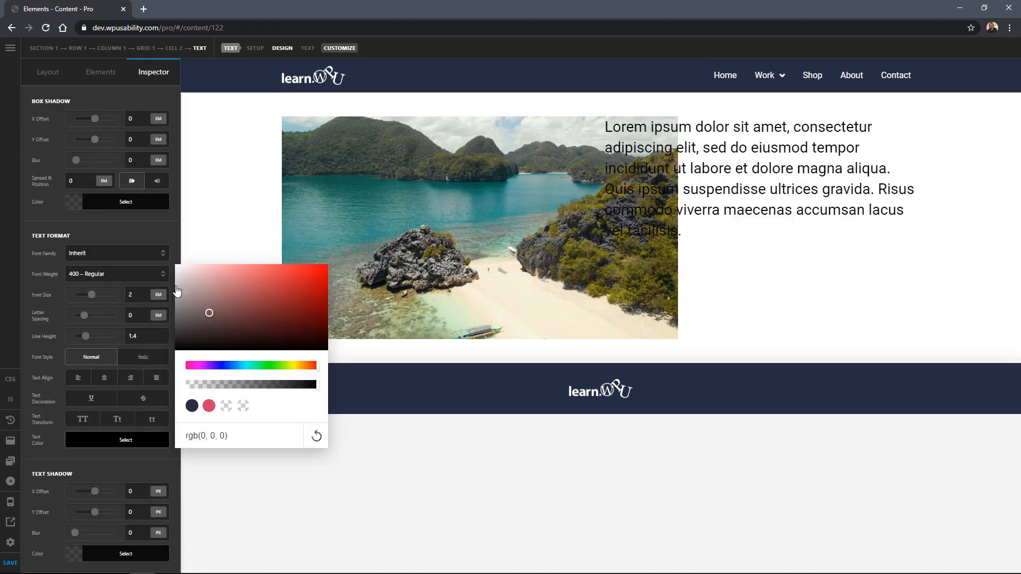
left_click_drag(210, 308, 160, 255)
left_click(149, 235)
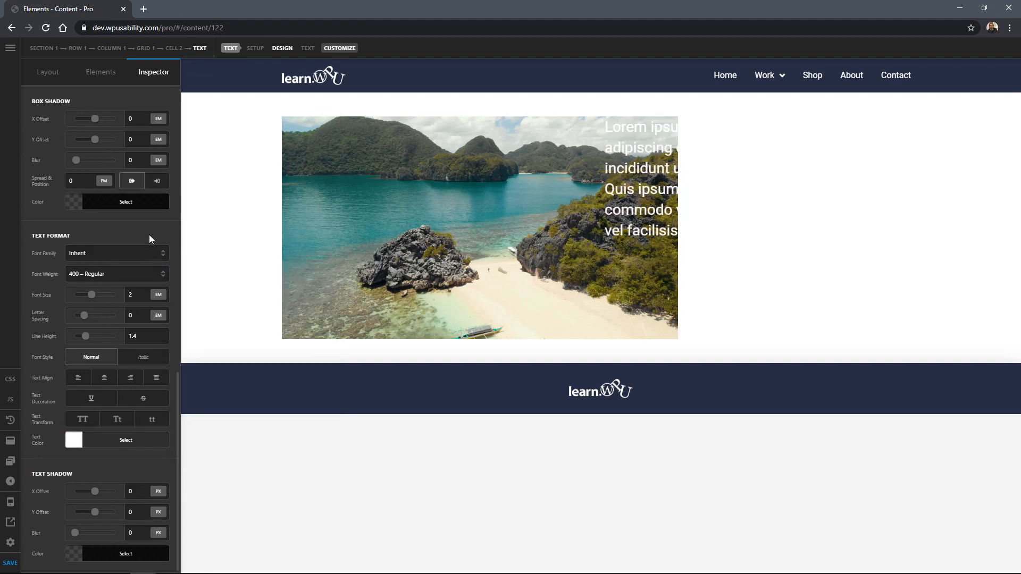
Give Grid 1 a light red background color
left_click(731, 323)
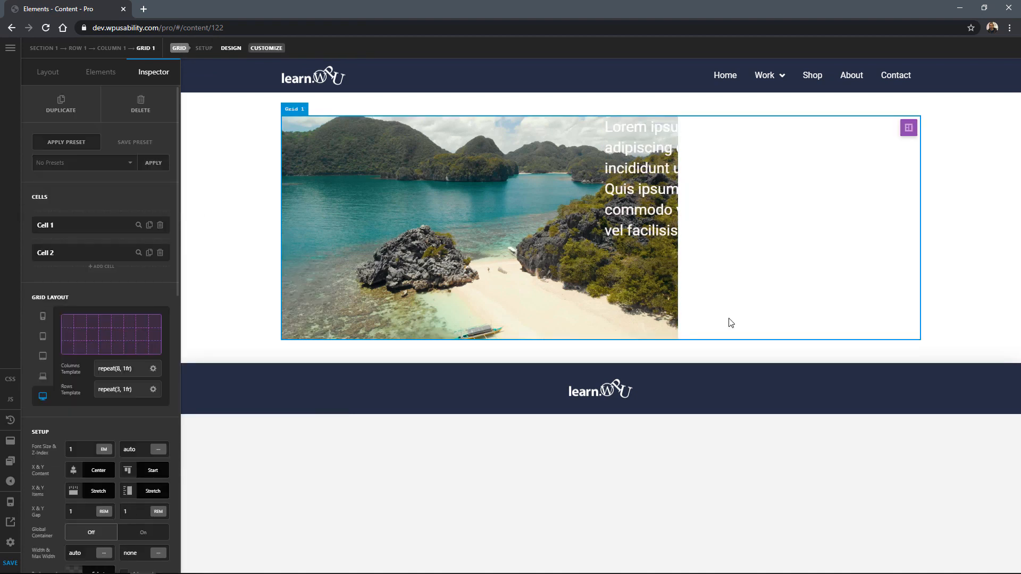
scroll(107, 473, "down", 2)
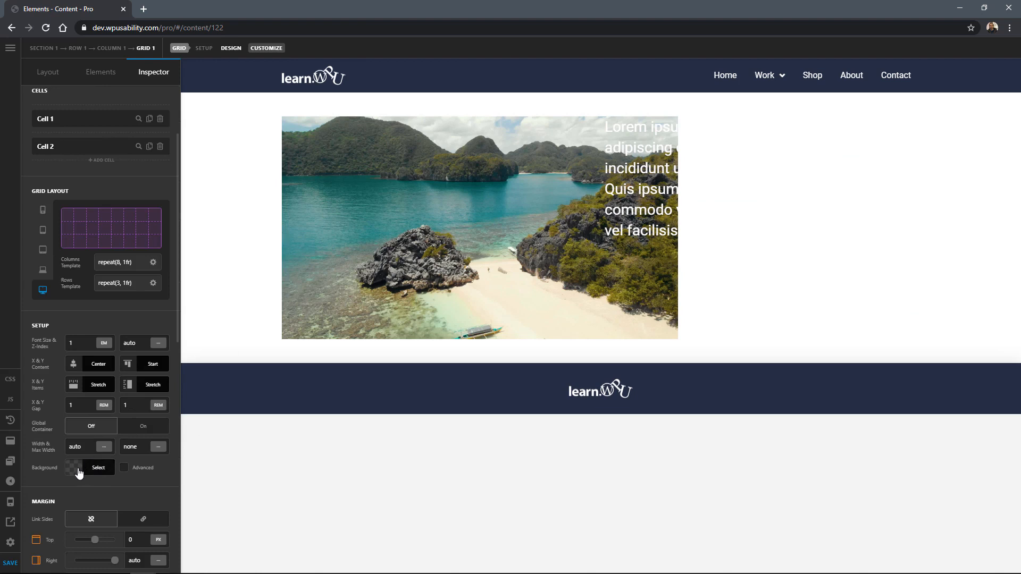
left_click(80, 471)
left_click(221, 291)
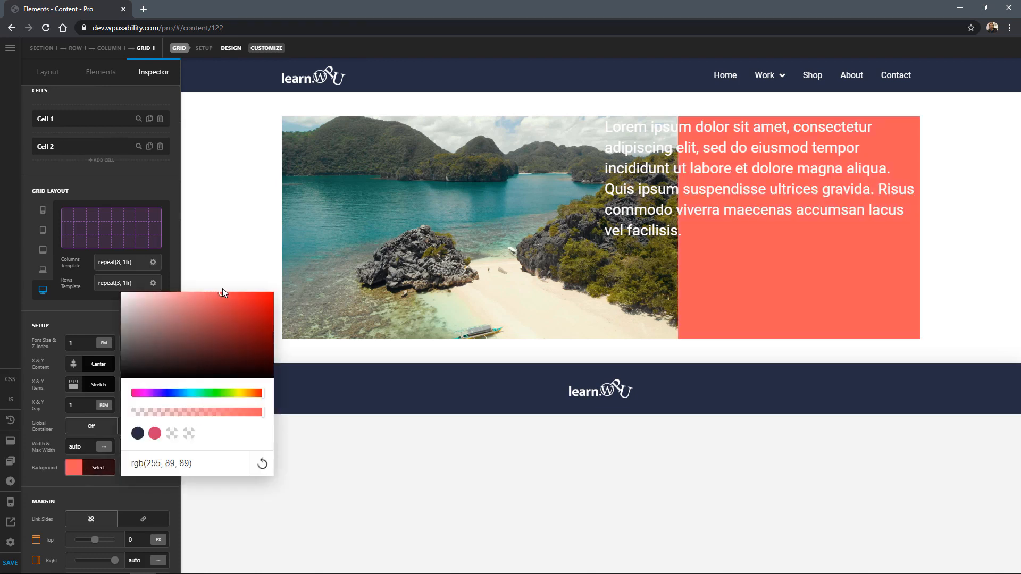
left_click_drag(225, 288, 226, 289)
left_click(92, 319)
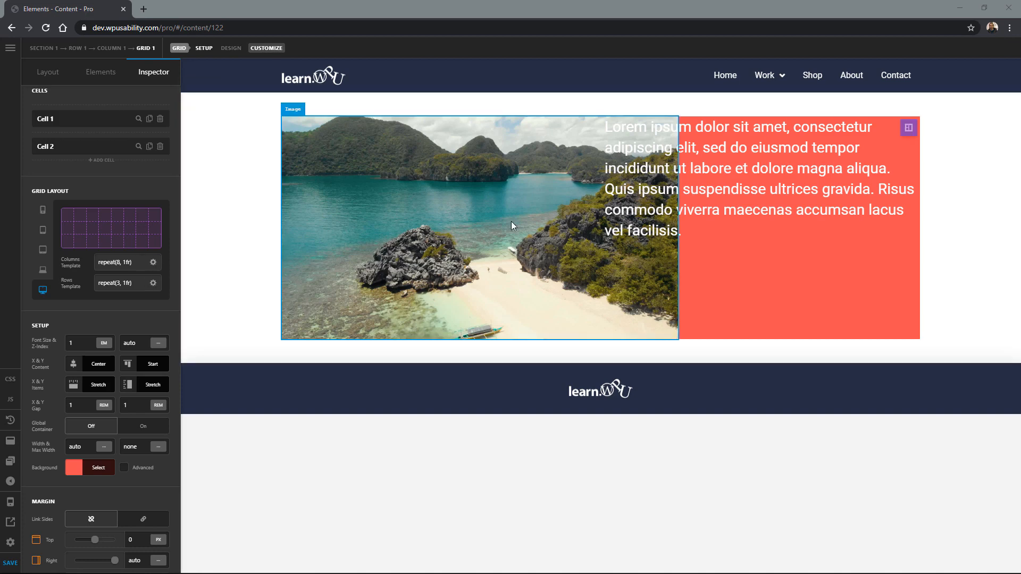
Add a 2rem track before and after repeat(8, 1fr) in Grid 1's columns template
left_click(908, 128)
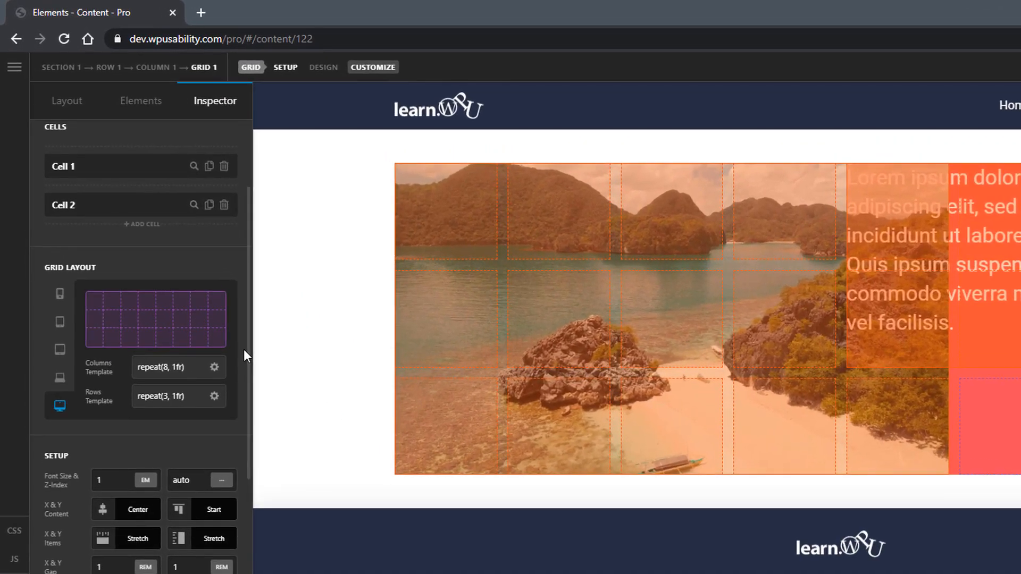
left_click(215, 368)
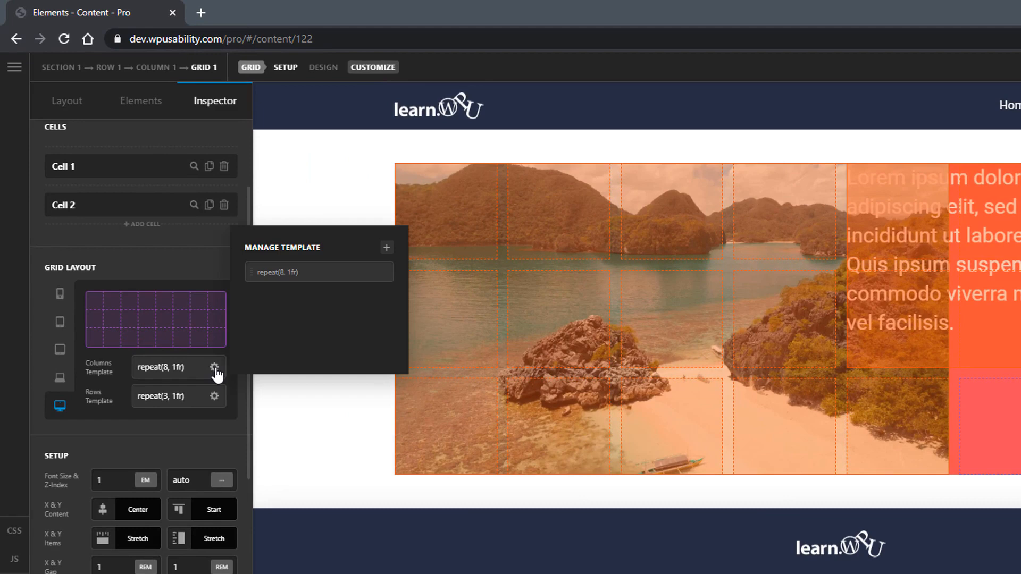
left_click(387, 248)
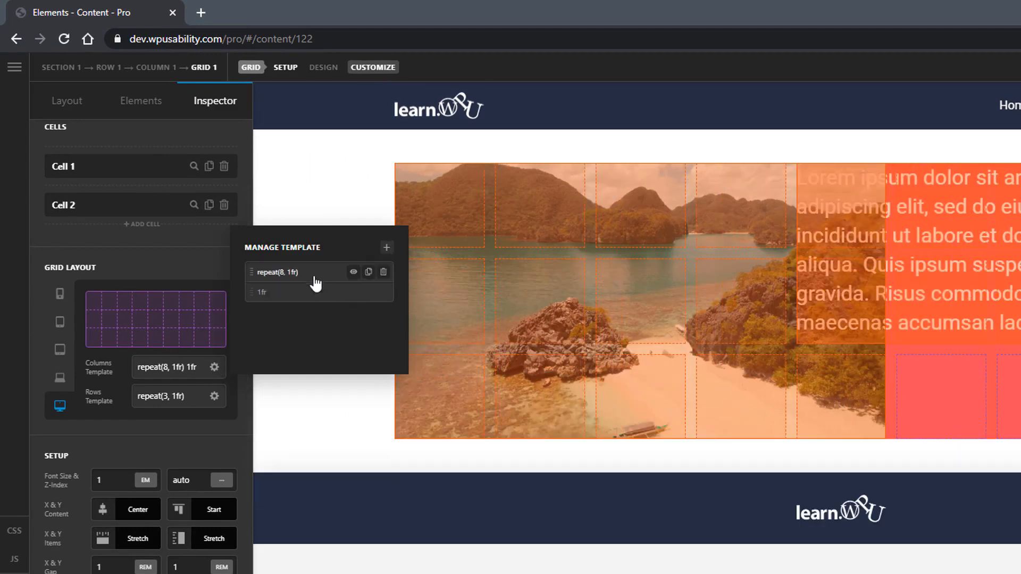
double_click(263, 293)
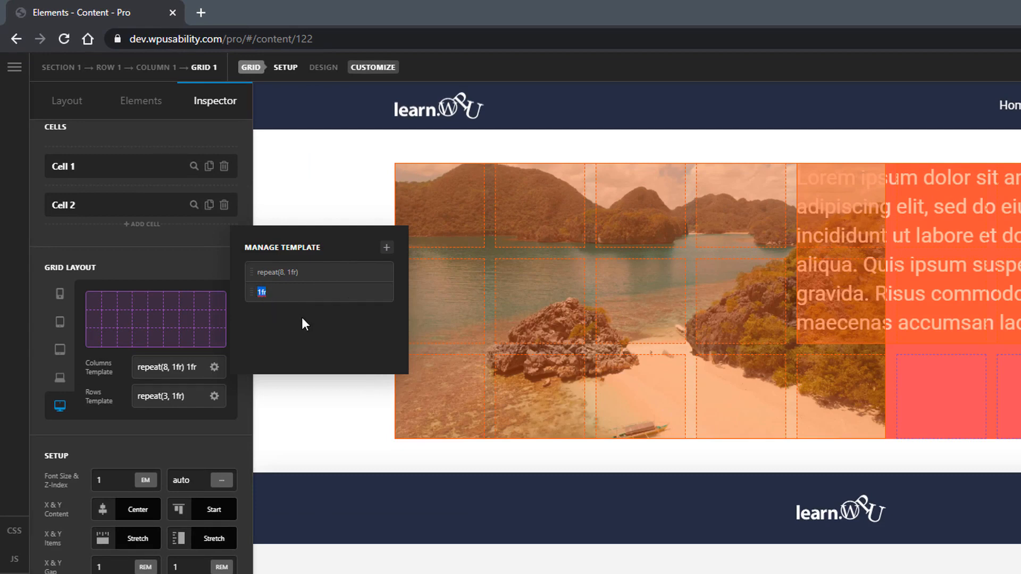
type("2rem")
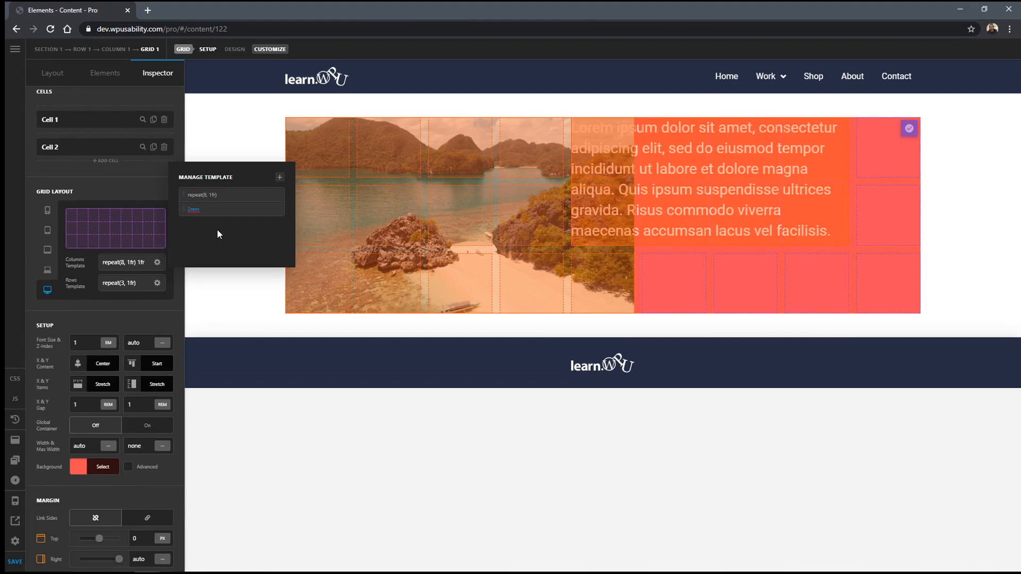
left_click(247, 264)
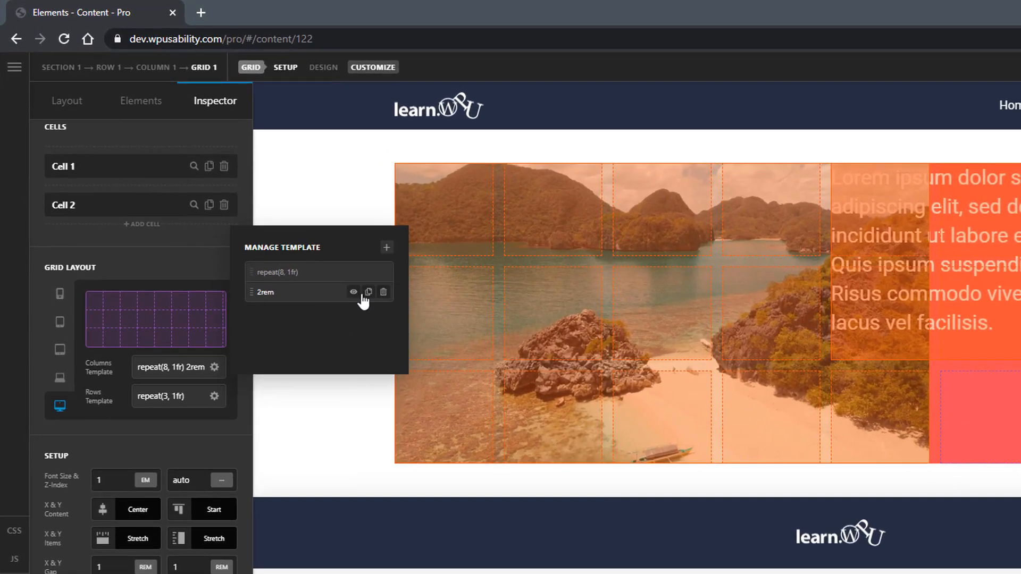
left_click(370, 295)
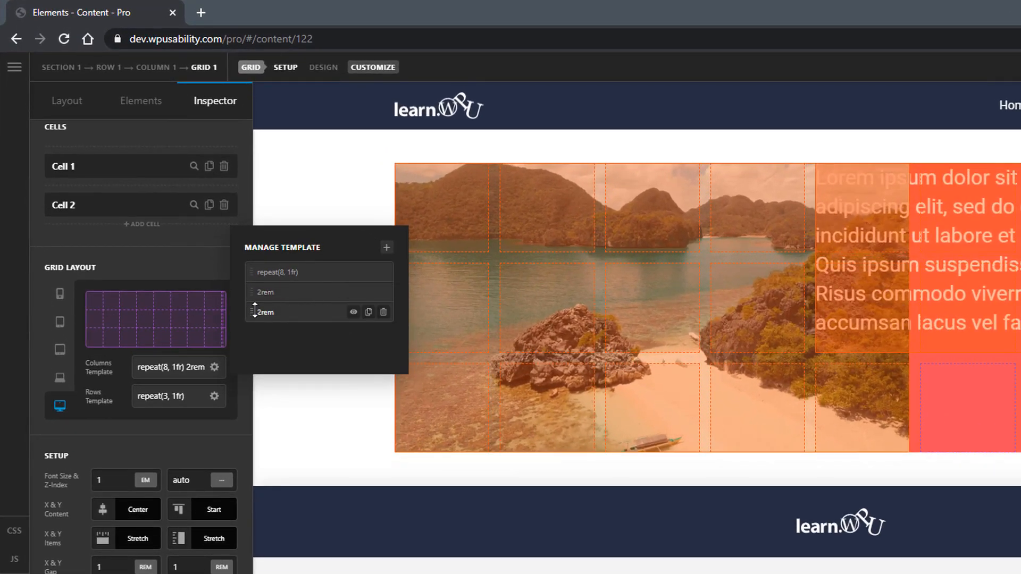
left_click_drag(252, 312, 252, 267)
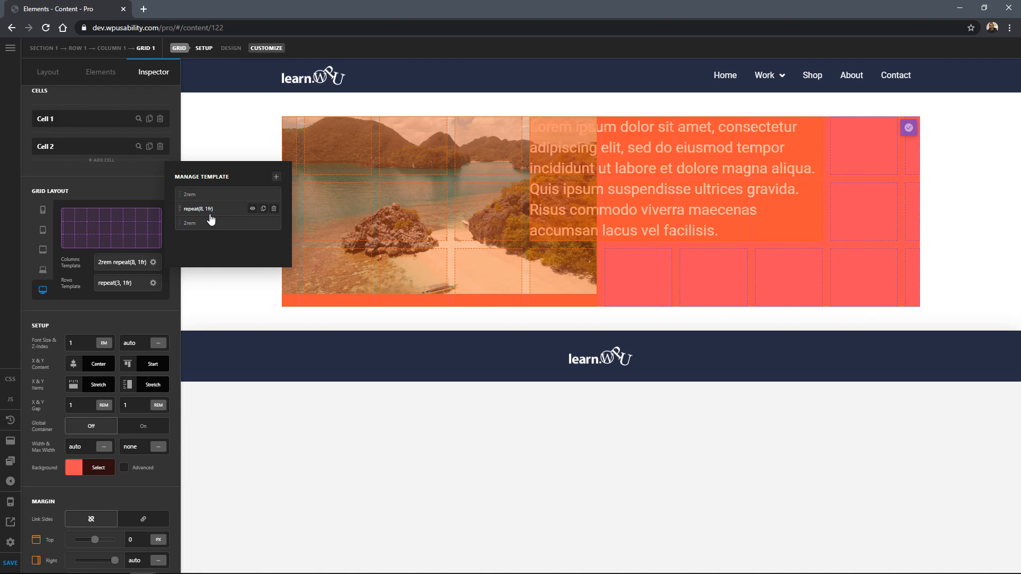
Set Grid 1's rows template to 2rem repeat(3, 1fr) 2rem, reusing the columns template text
left_click(114, 263)
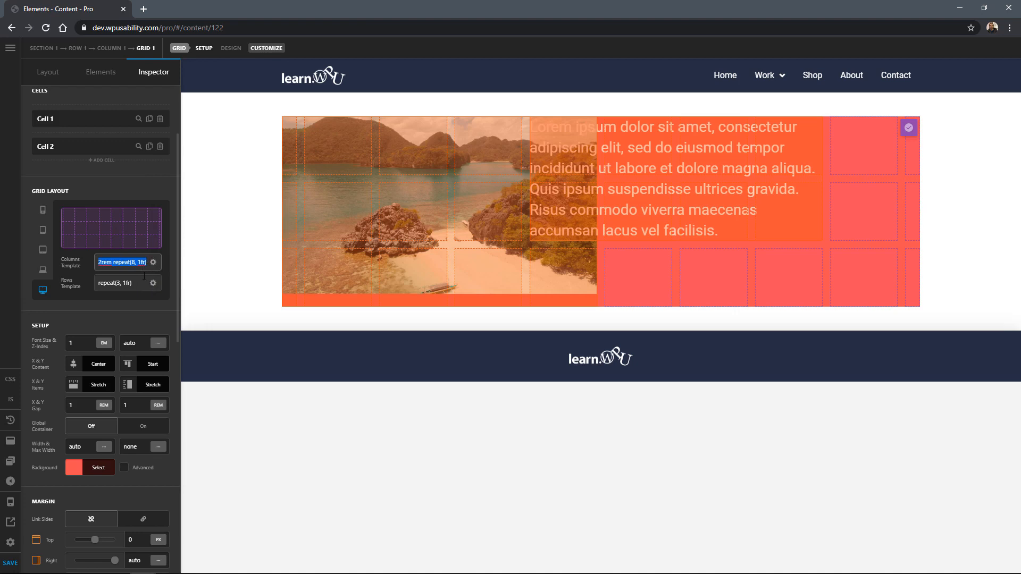
left_click_drag(142, 283, 98, 282)
type("repeat(8, 1fr) 2rem")
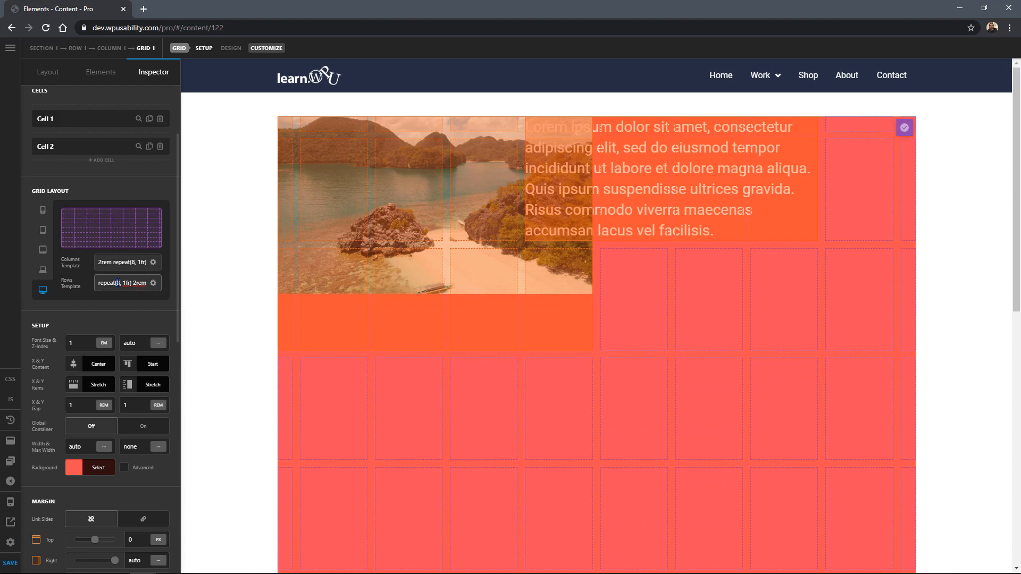
type("3")
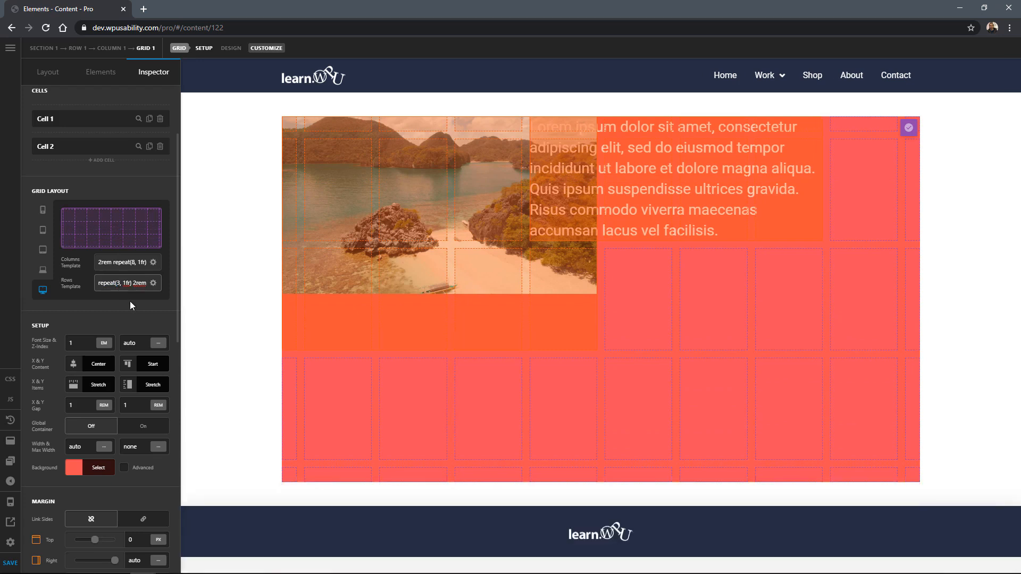
Place Cell 1 at X 2 to 6 and Y 2 to 5, and Cell 2 at X 5 to 10 and Y 2 to 4
left_click_drag(319, 149, 343, 176)
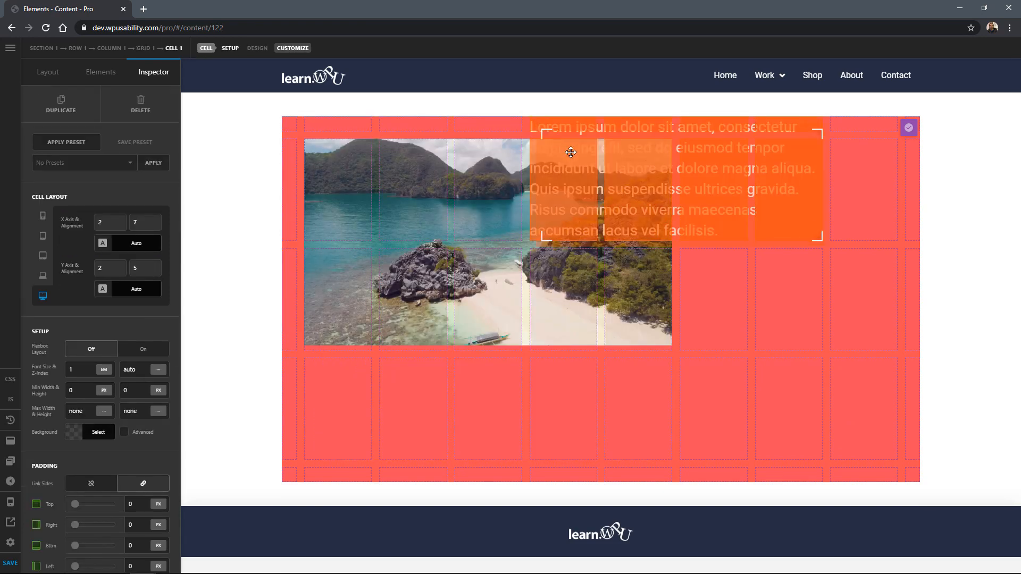
left_click_drag(571, 152, 643, 179)
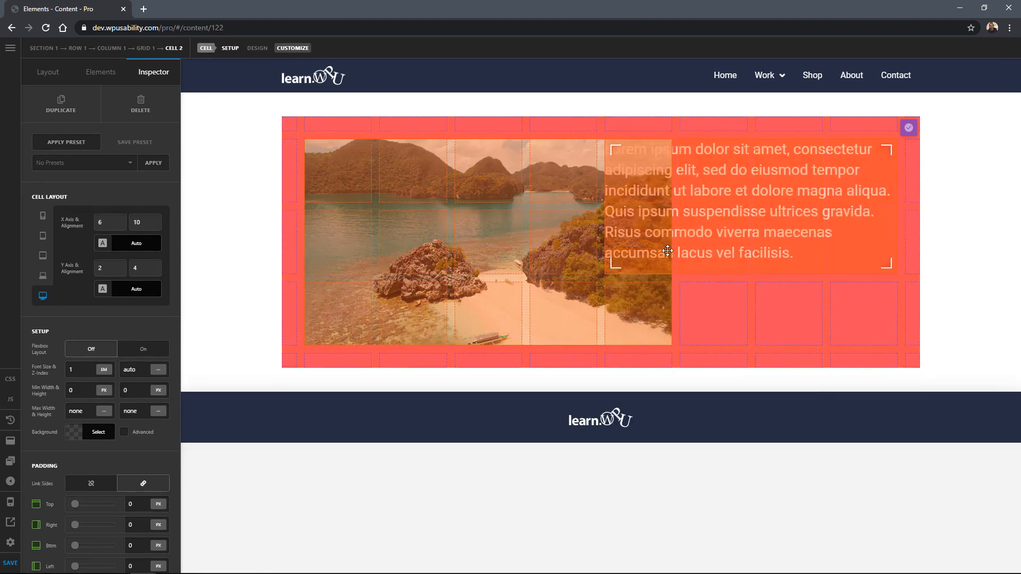
left_click_drag(662, 334, 580, 334)
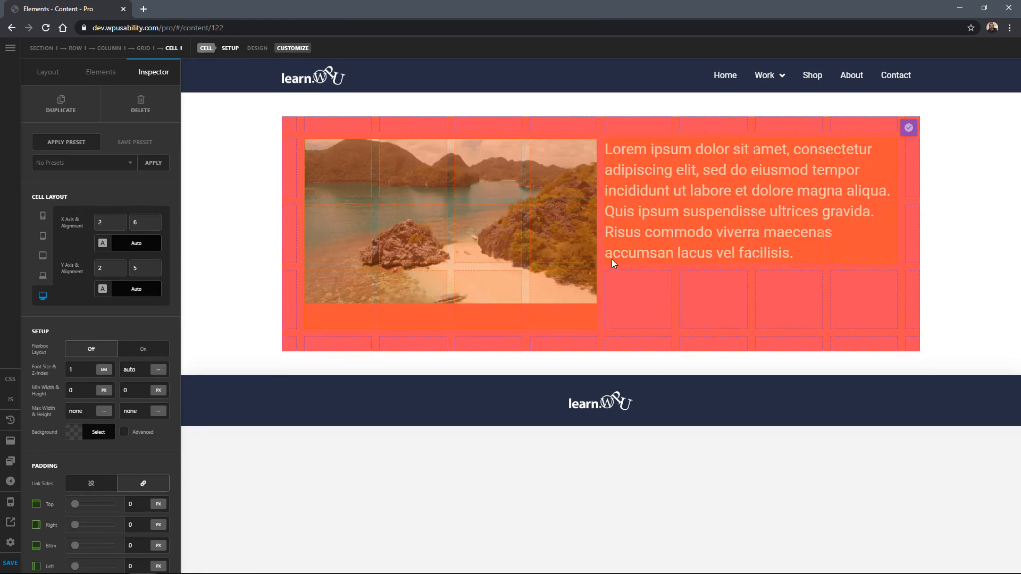
left_click_drag(688, 194, 629, 197)
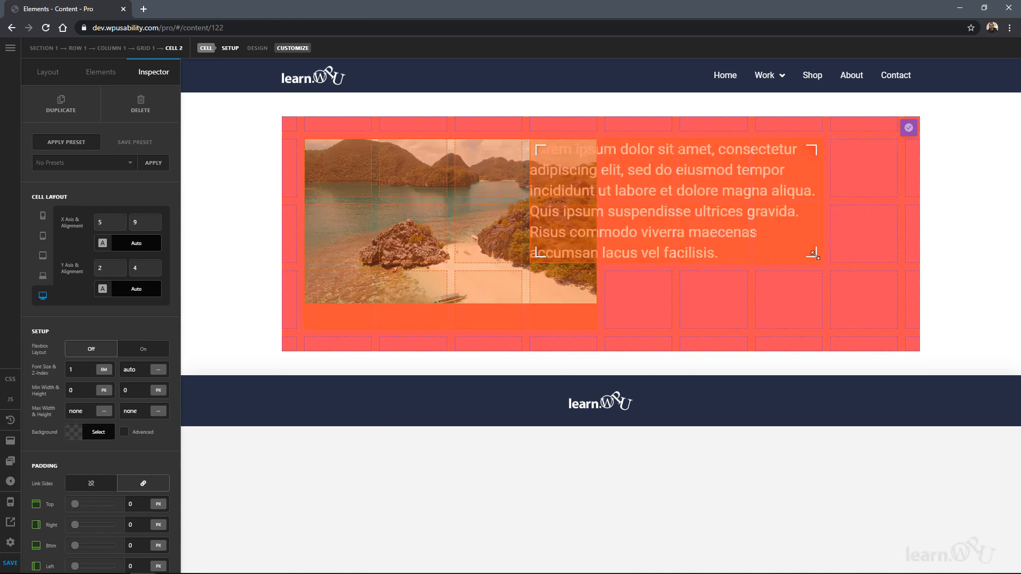
left_click_drag(814, 254, 888, 254)
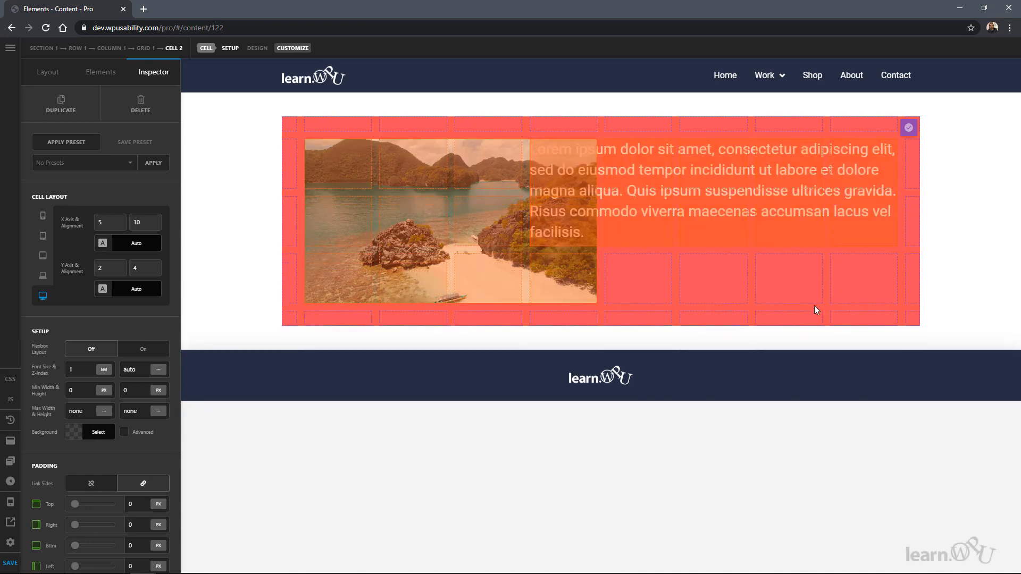